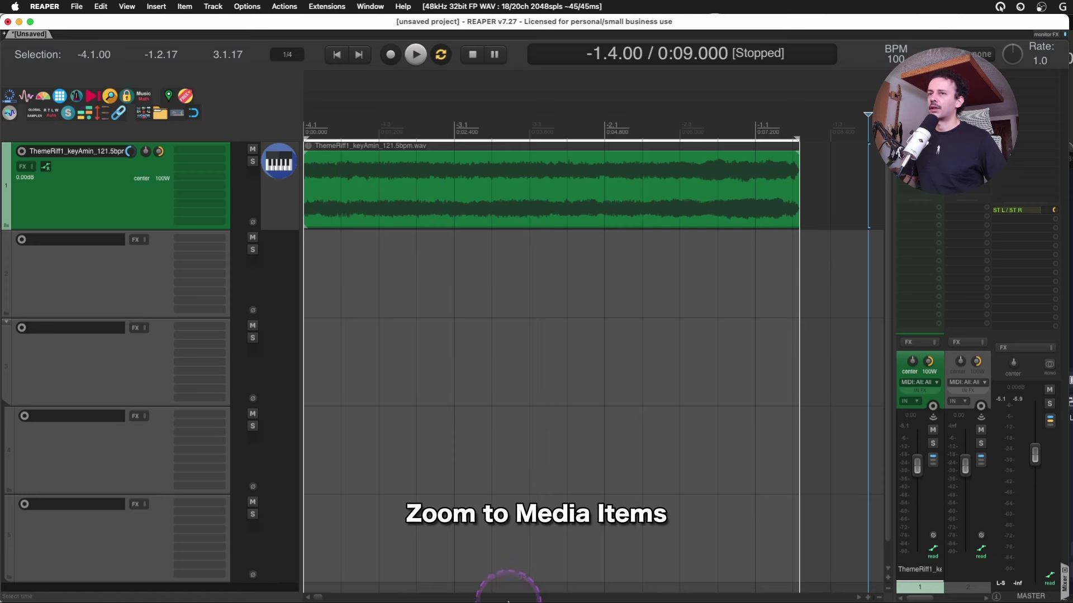
# Zoom the arrange view to the selected ThemeRiff1 item and restore the previous zoom level
pyautogui.click(658, 261)
pyautogui.click(479, 173)
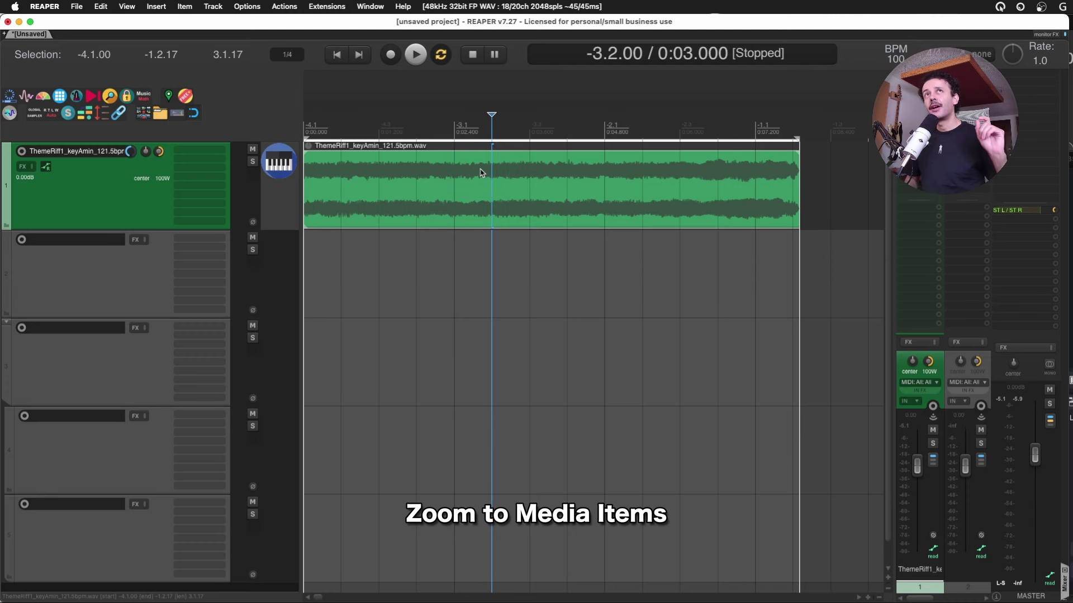
pyautogui.press('z')
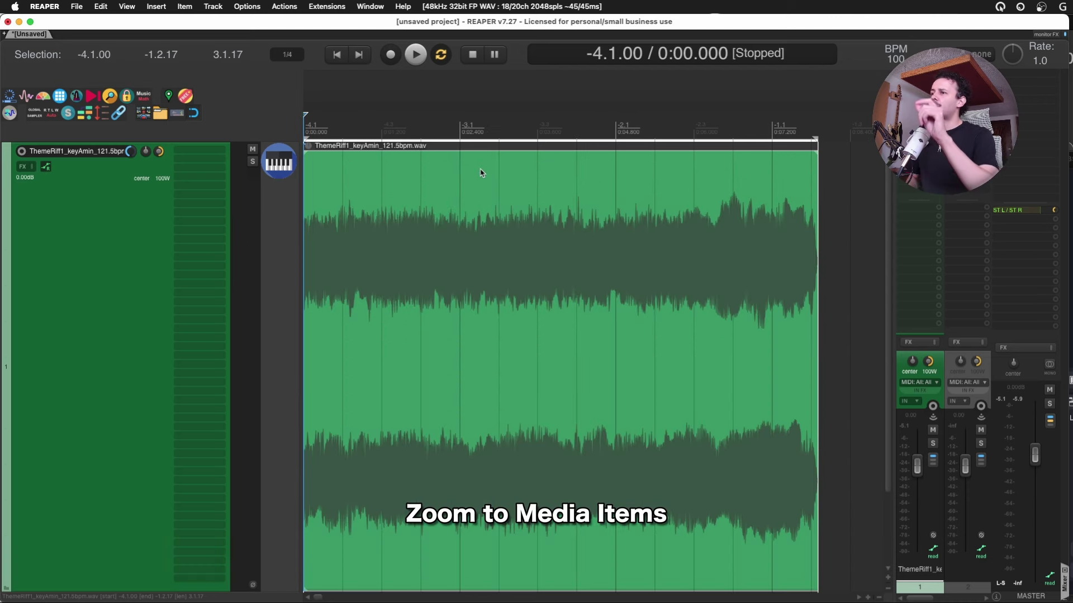
pyautogui.press('z')
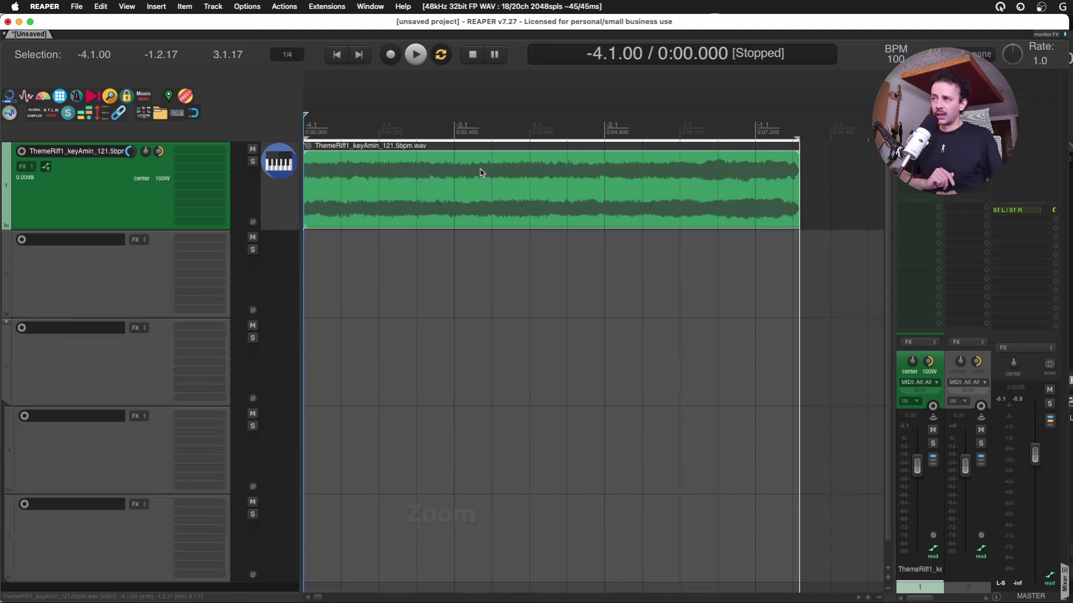
# Look up the "View: Restore previous zoom level" action and the custom action assigned to Z in the action list
pyautogui.hotkey('shift', '/')
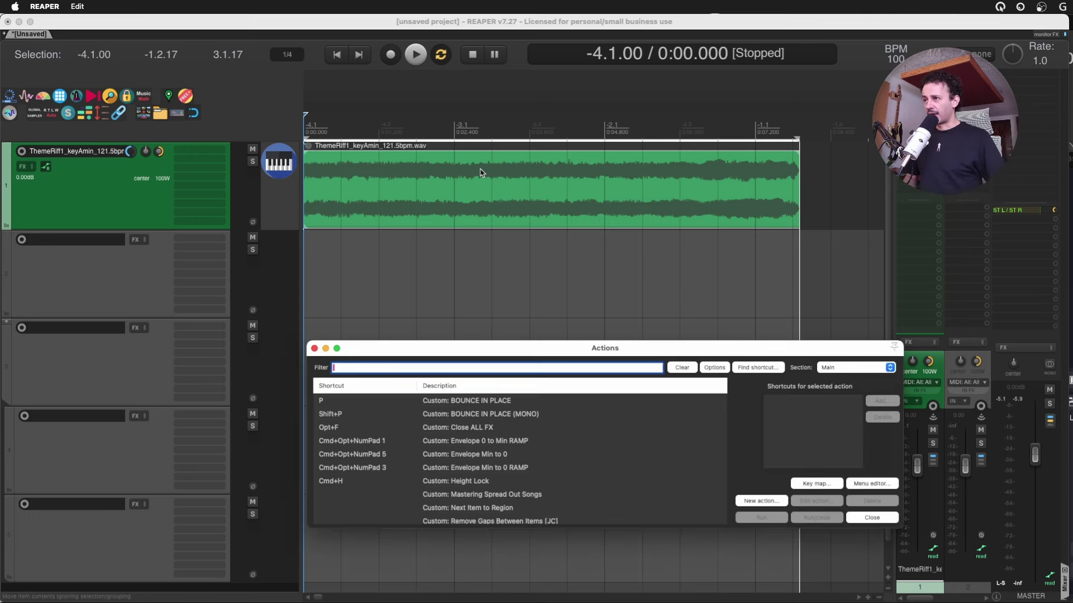
pyautogui.scroll(-20, 519, 458)
pyautogui.click(463, 518)
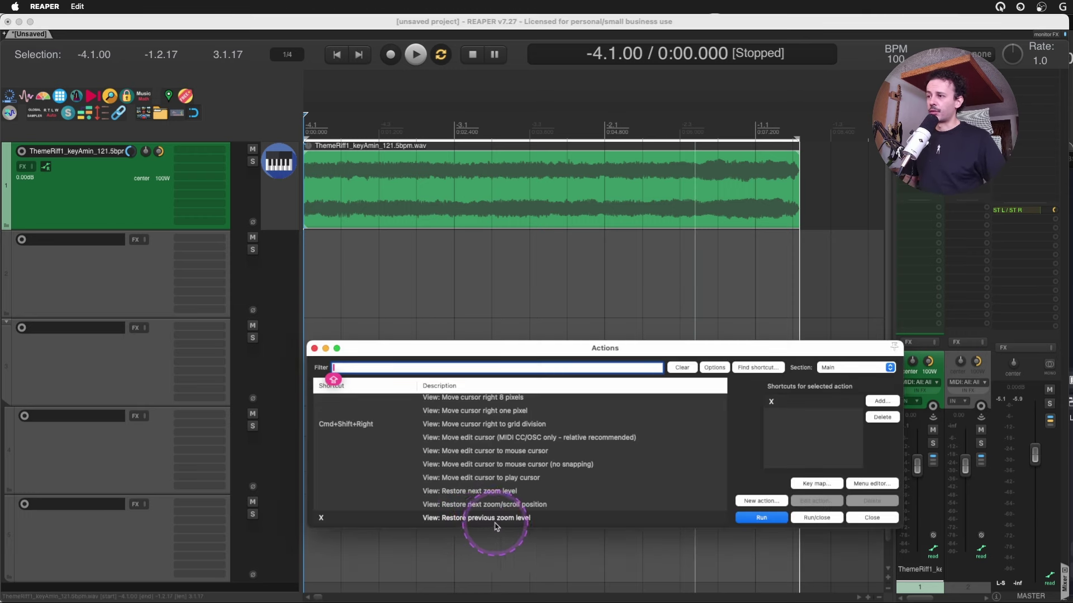
pyautogui.click(757, 367)
pyautogui.press('z')
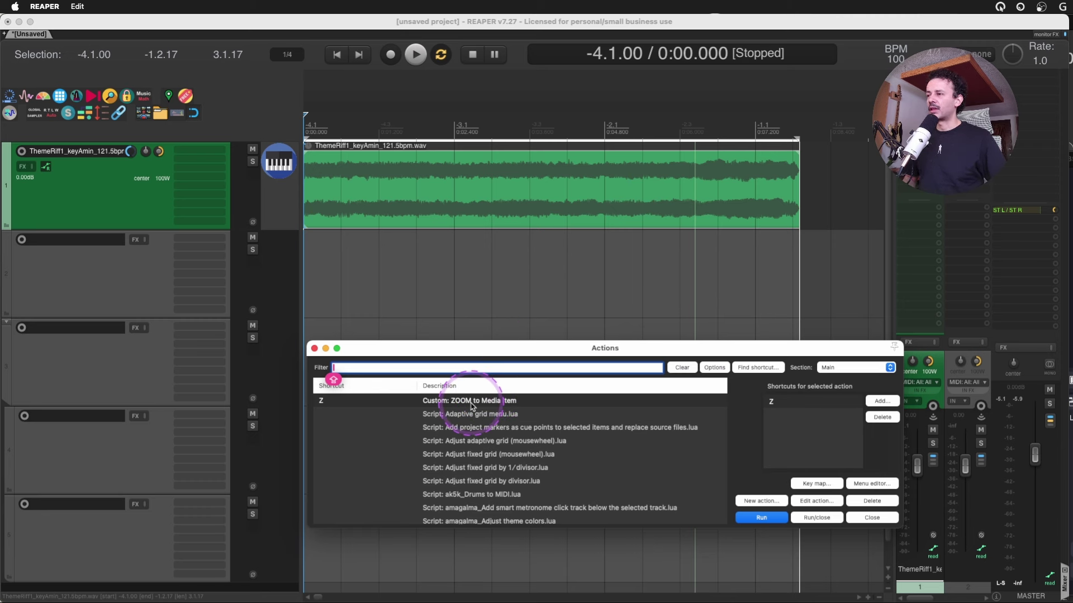
# Inspect the component actions of the ZOOM to Media Item custom action and leave its editor without saving changes
pyautogui.click(804, 500)
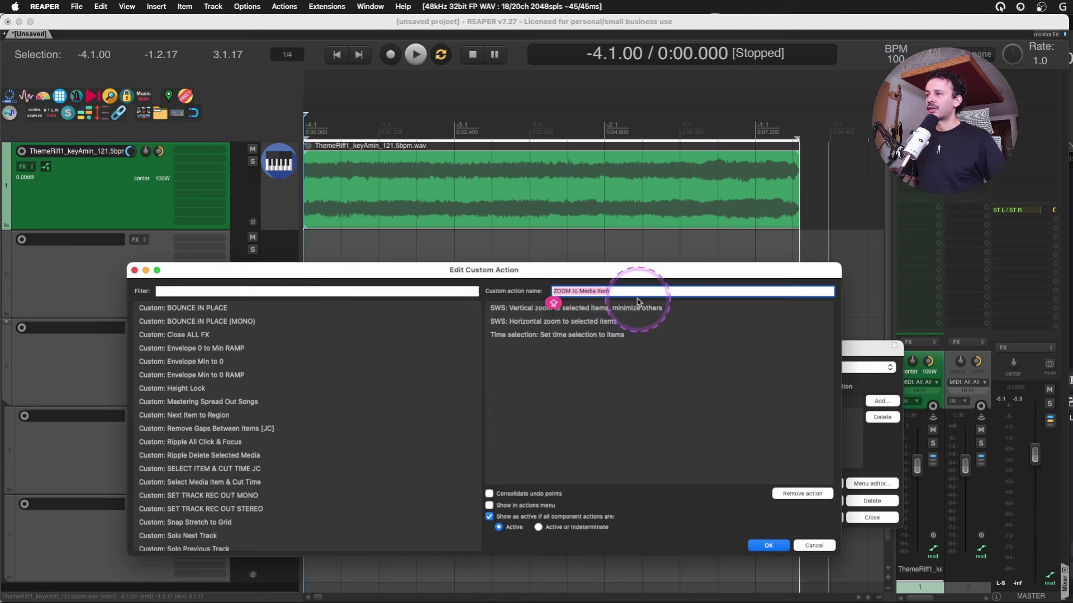
pyautogui.click(626, 311)
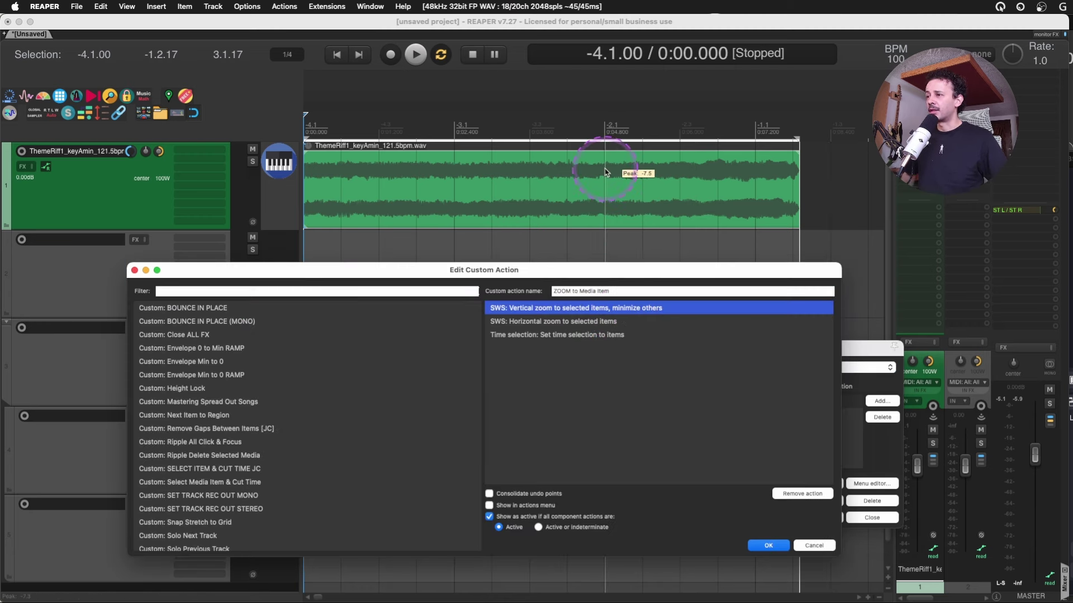
pyautogui.click(546, 326)
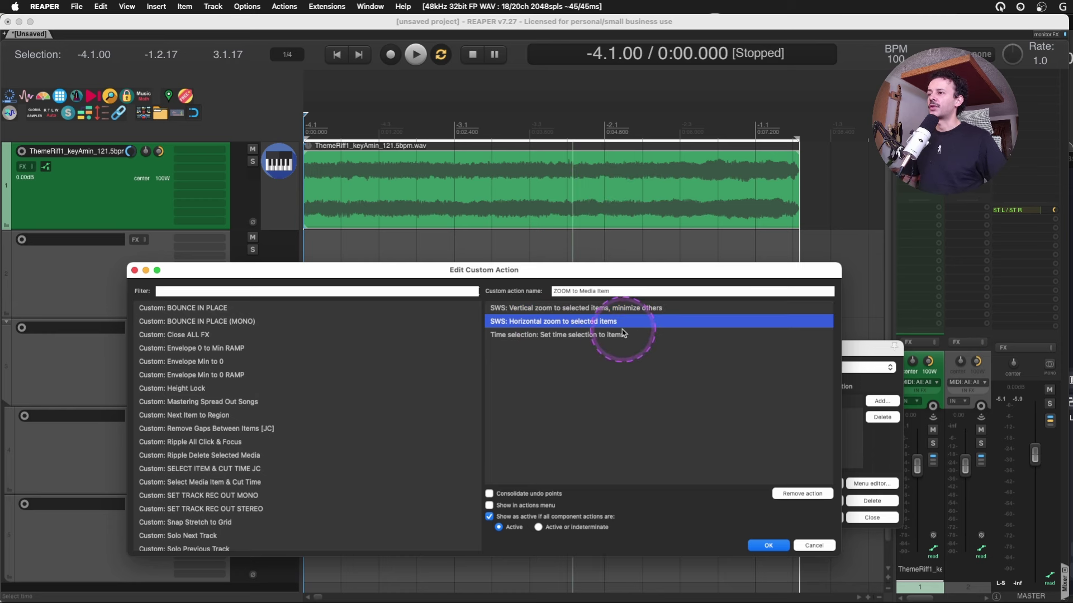
pyautogui.click(598, 335)
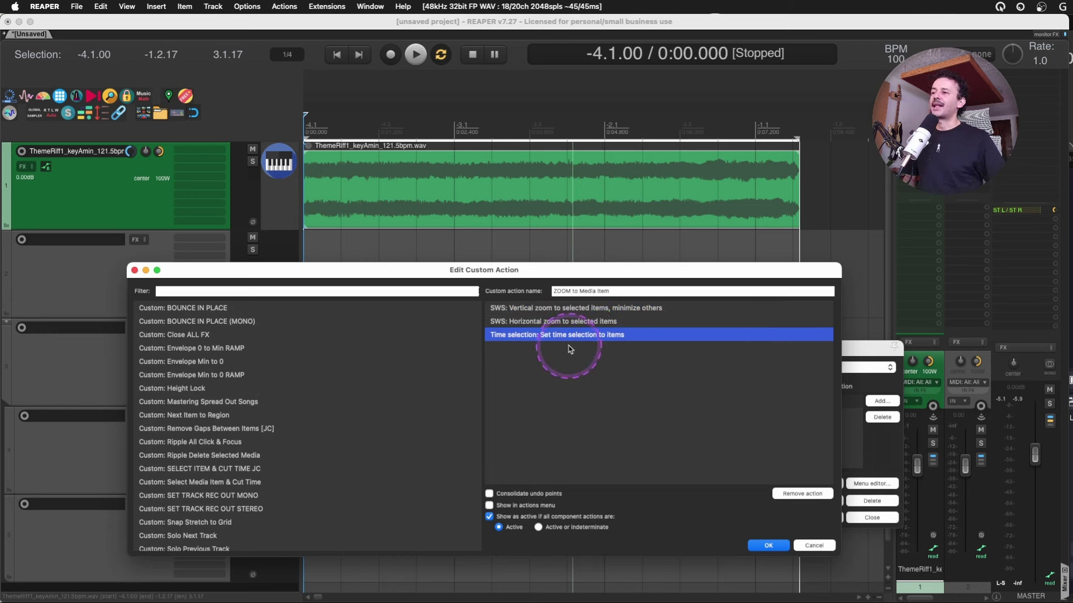
pyautogui.click(155, 293)
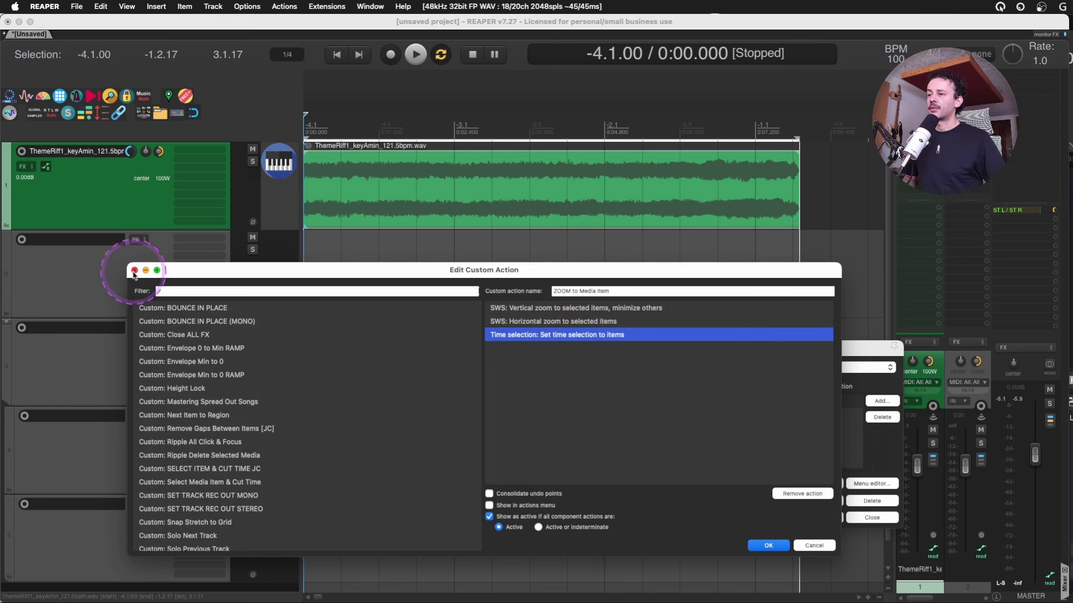
pyautogui.click(814, 546)
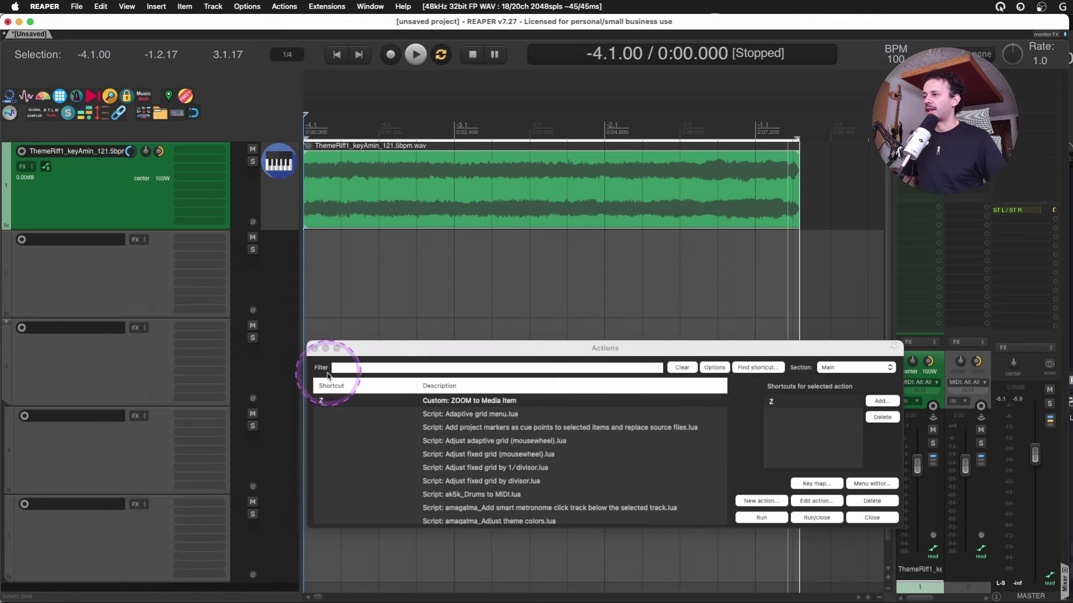
# Move the ThemeRiff1 track below the empty track so that it becomes track 2
pyautogui.moveTo(120, 208); pyautogui.dragTo(106, 279)
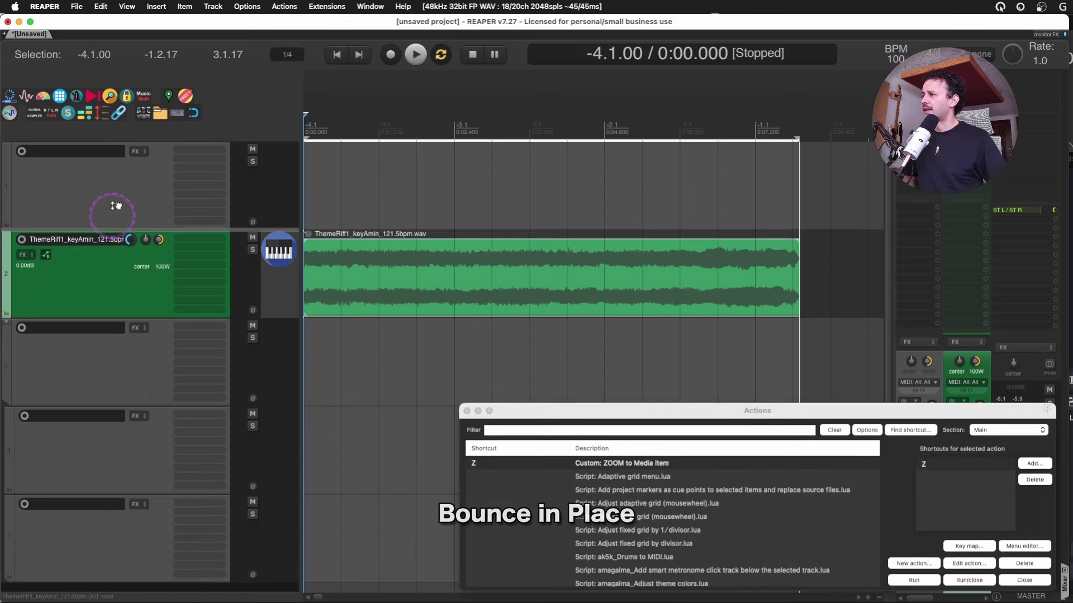
pyautogui.moveTo(115, 206); pyautogui.dragTo(93, 167)
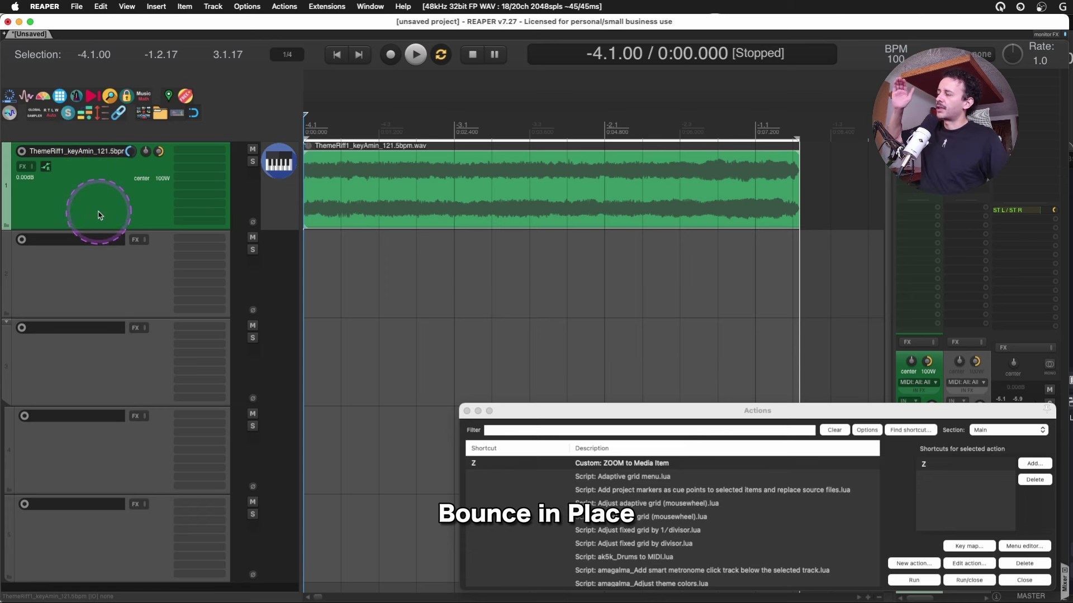
pyautogui.moveTo(102, 205); pyautogui.dragTo(105, 338)
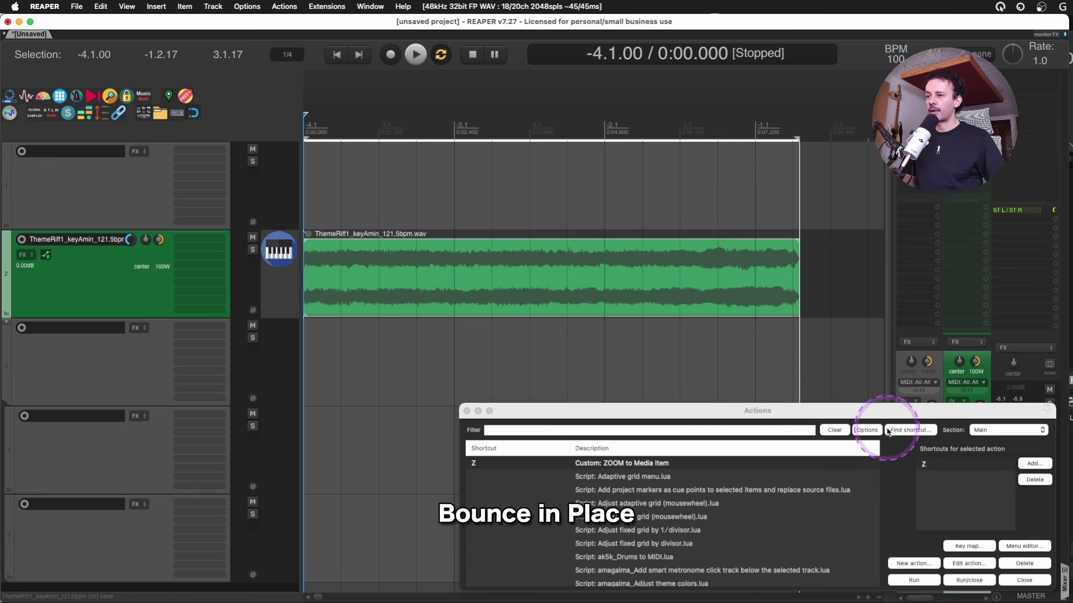
# Find the action assigned to the P shortcut in the action list
pyautogui.click(907, 431)
pyautogui.press('p')
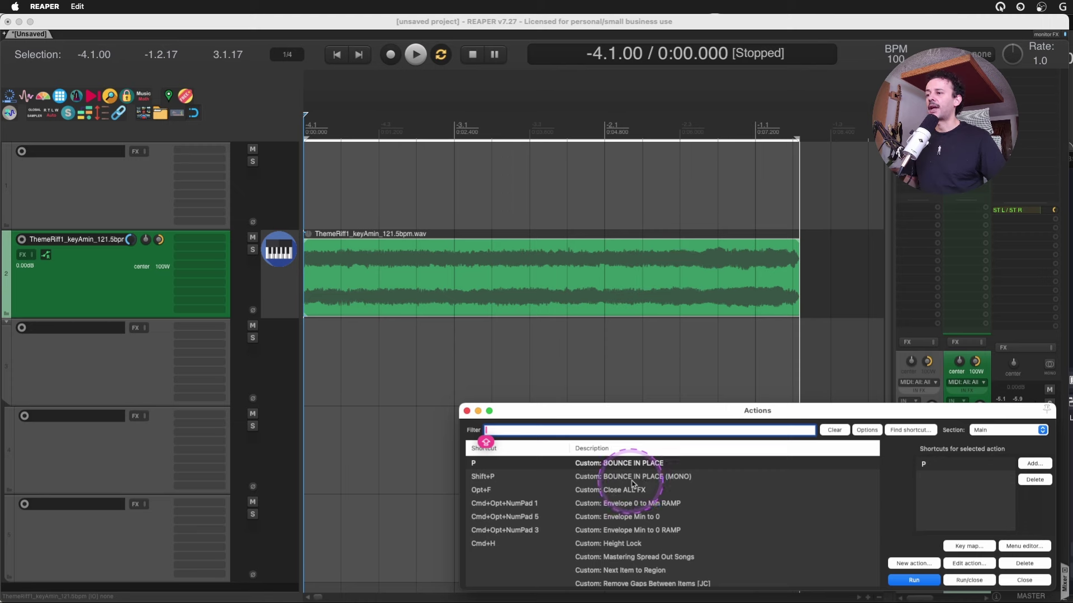
# Insert the Lifeline Expanse effect on the ThemeRiff1 track and play back the result briefly
pyautogui.click(96, 275)
pyautogui.press('f')
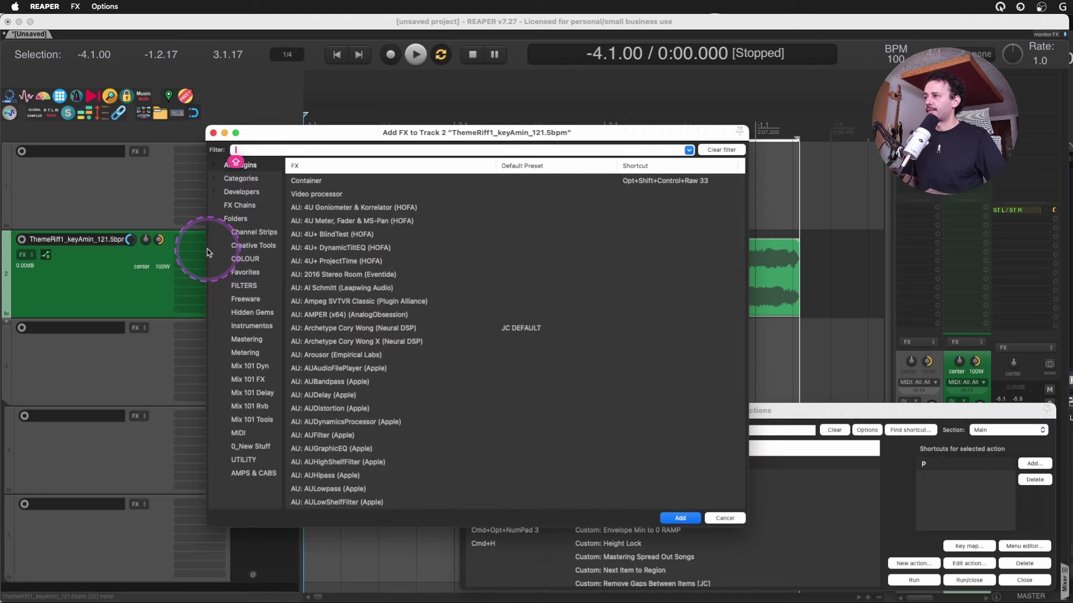
pyautogui.write('lifeline')
pyautogui.press('Return')
pyautogui.moveTo(575, 179); pyautogui.dragTo(618, 228)
pyautogui.click(175, 223)
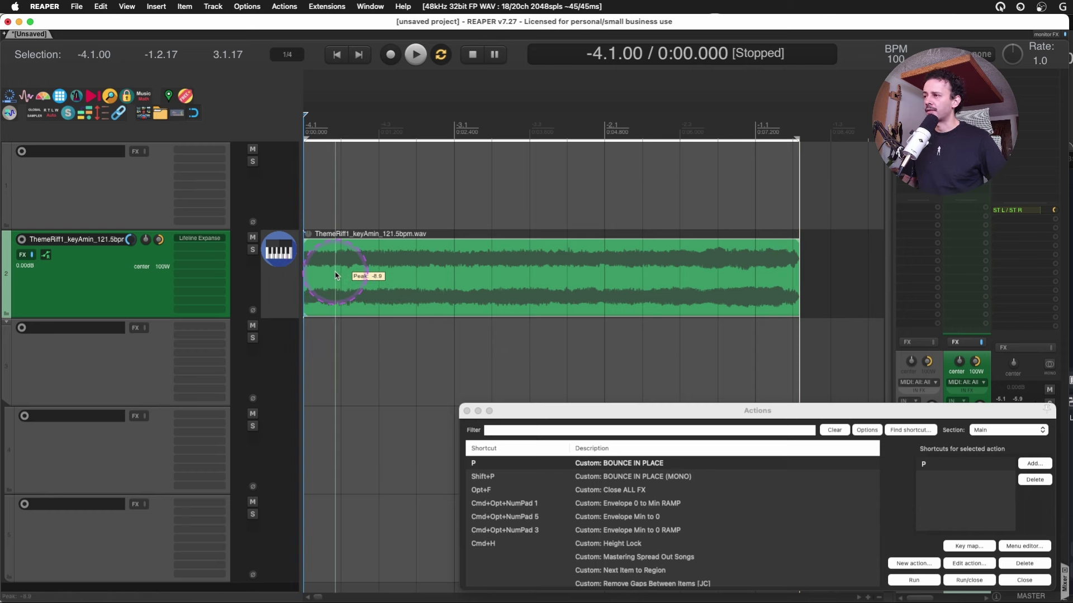
pyautogui.press('space')
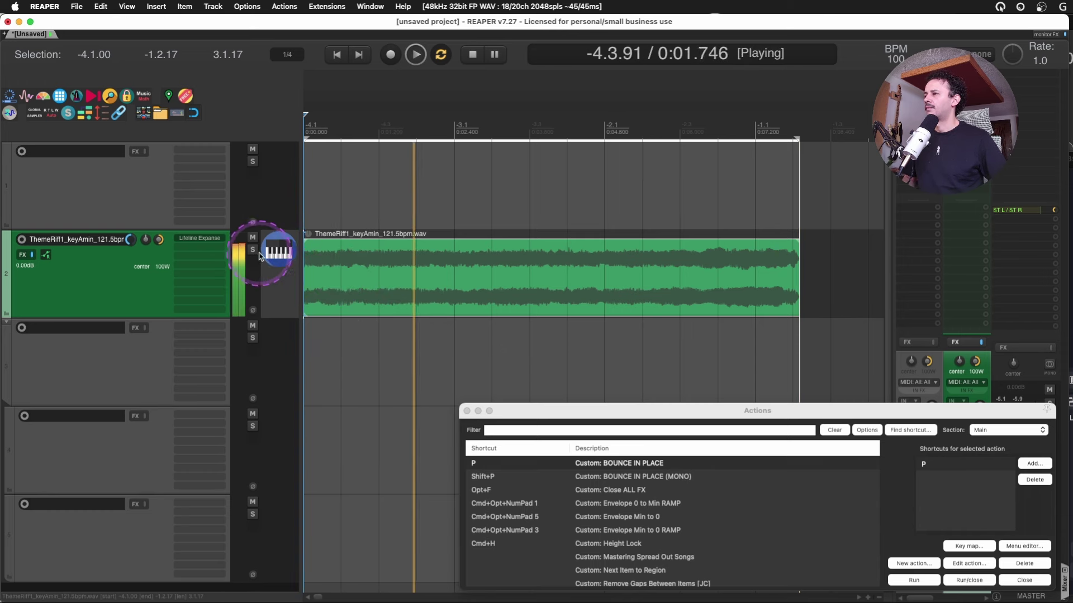
pyautogui.press('space')
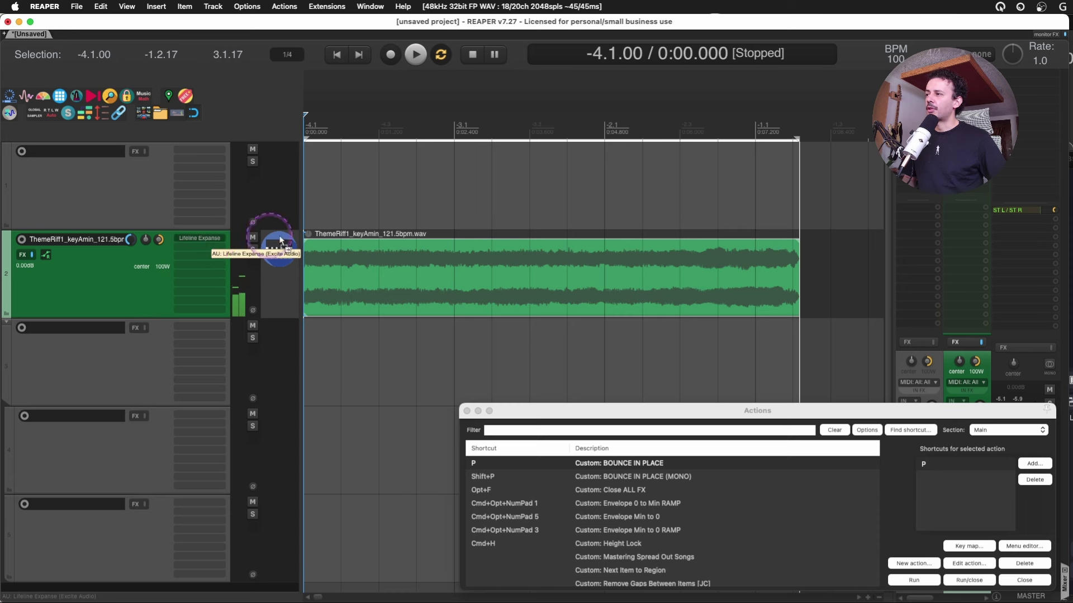
# Copy the Lifeline Expanse effect onto the ThemeRiff1 media item and remove it from the item again
pyautogui.moveTo(421, 257); pyautogui.dragTo(423, 258)
pyautogui.click(369, 268)
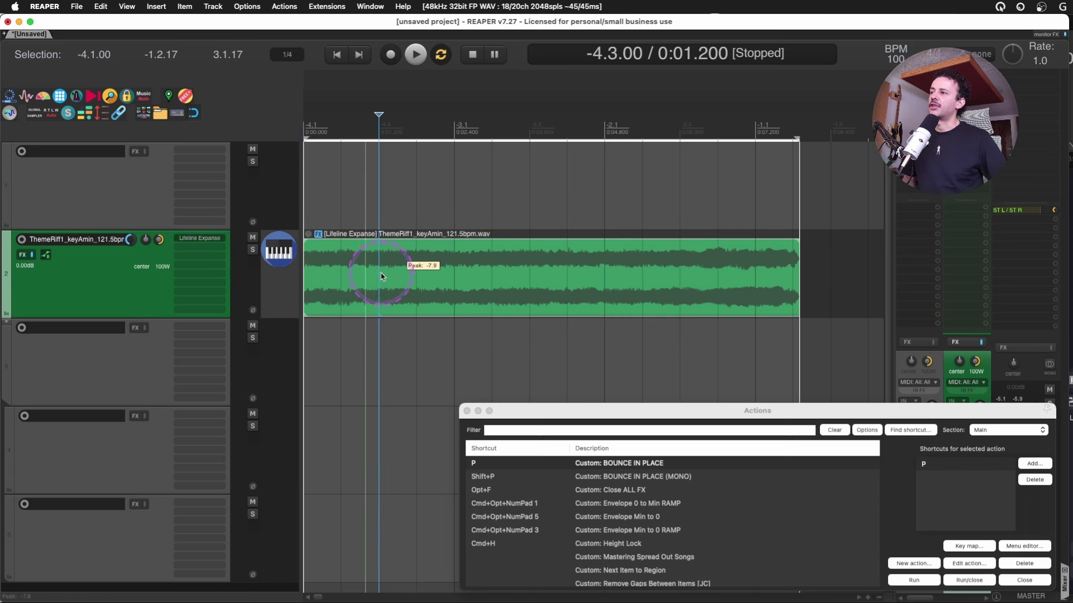
pyautogui.moveTo(318, 234); pyautogui.dragTo(191, 255)
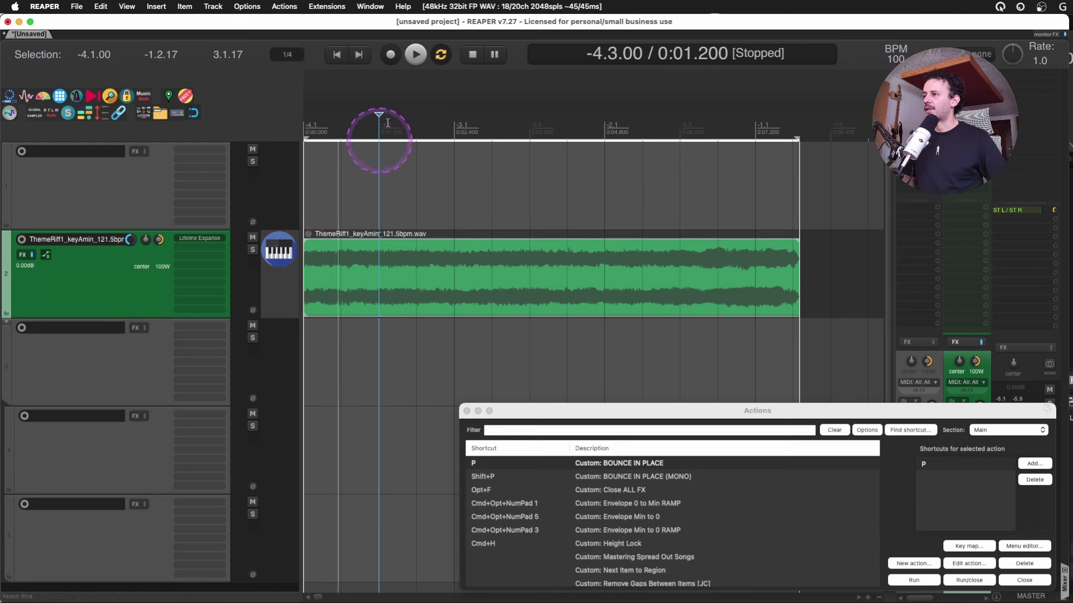
# Run the BOUNCE IN PLACE action on the ThemeRiff1 track and stop the recording partway through the item
pyautogui.press('p')
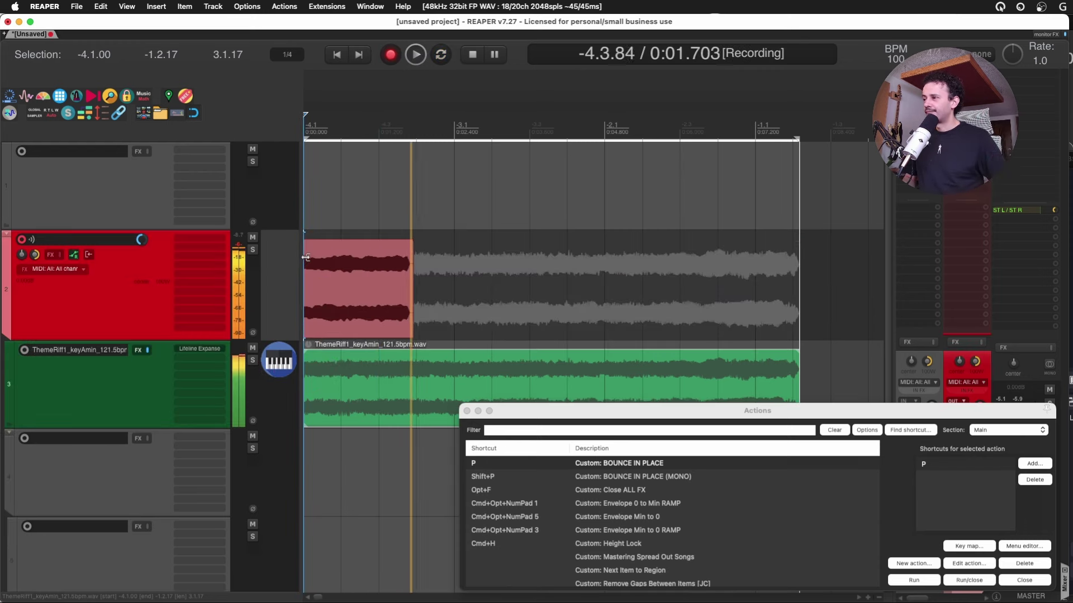
pyautogui.press('space')
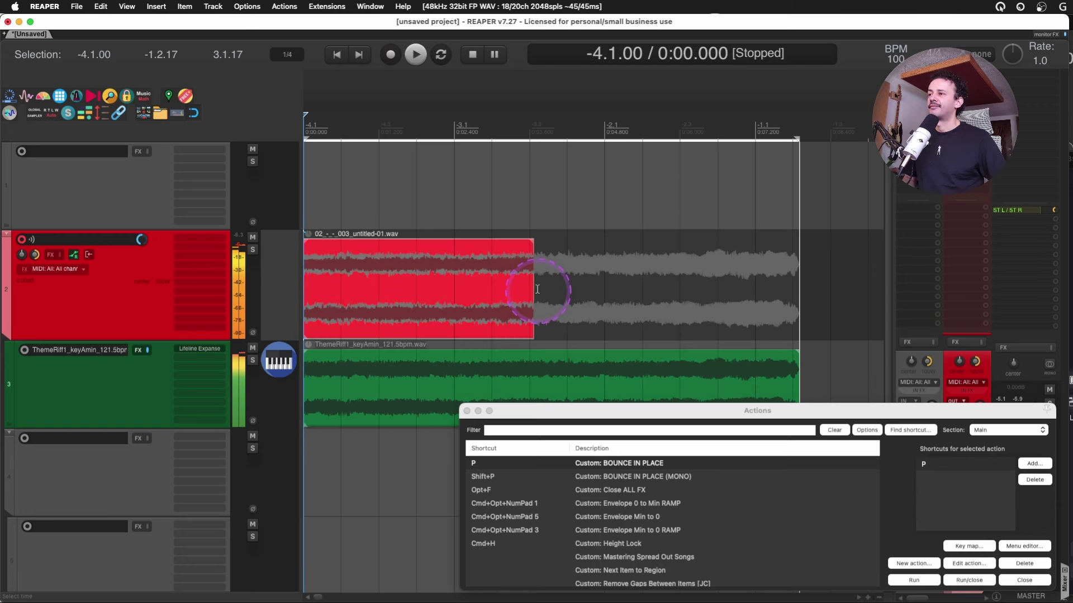
pyautogui.click(492, 273)
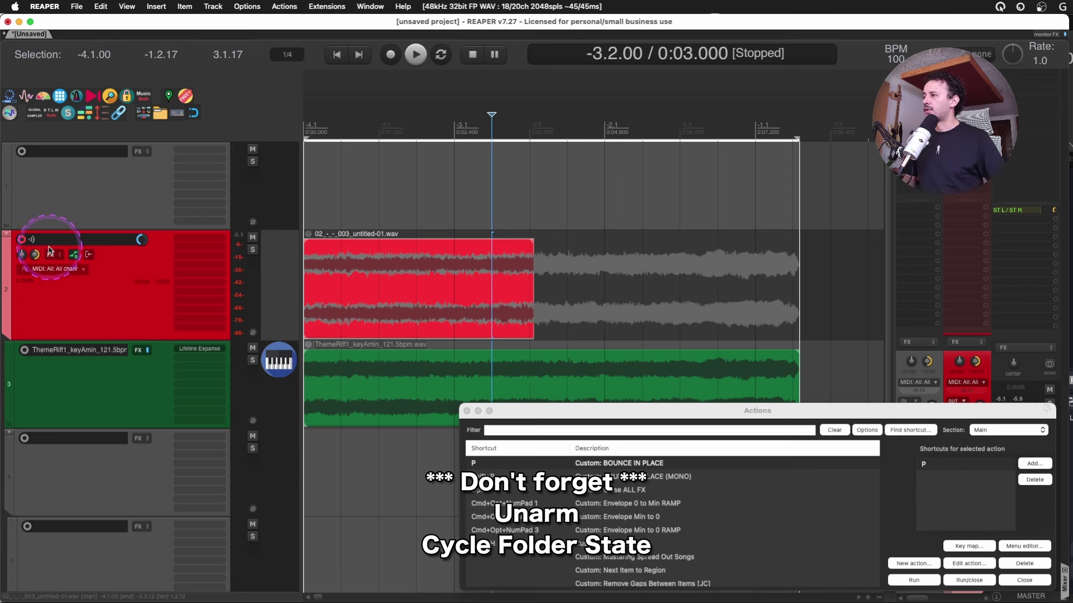
# Disarm recording on the bounced track and cycle its folder state to take the original track out of the folder
pyautogui.click(22, 239)
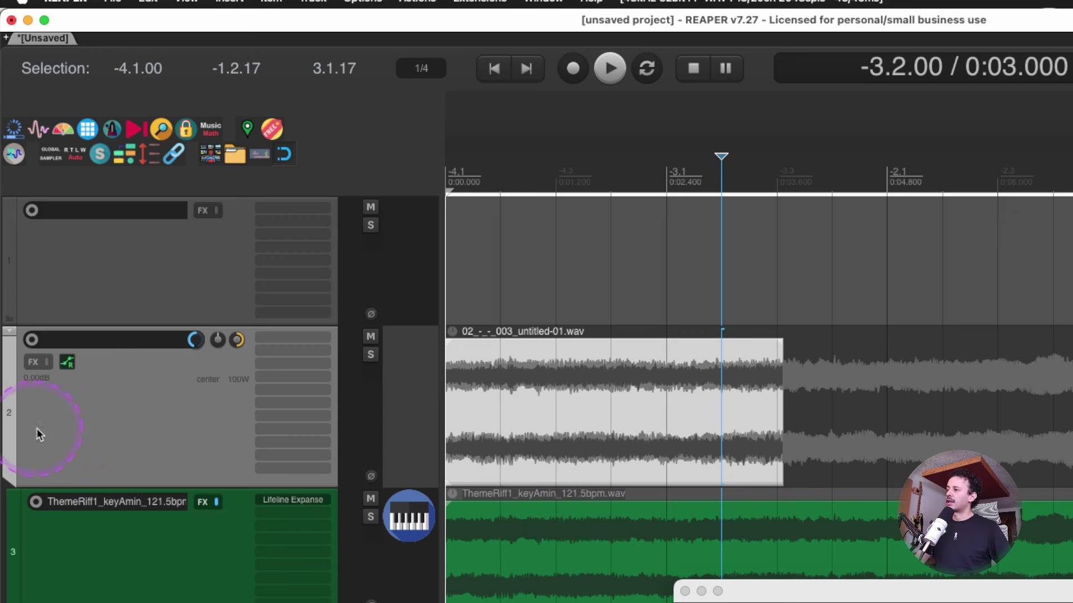
pyautogui.click(143, 561)
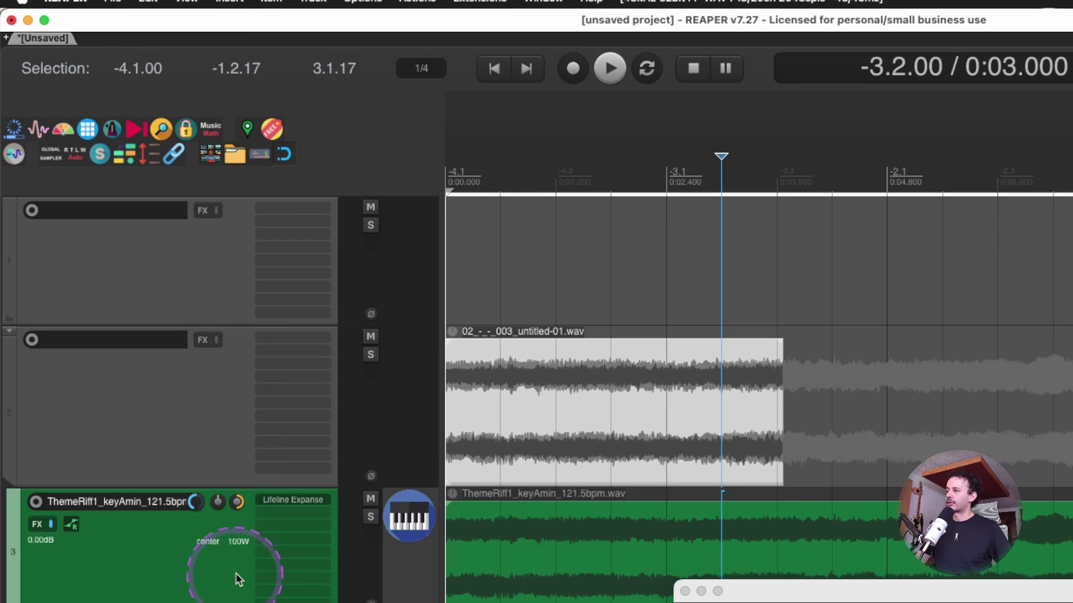
pyautogui.click(125, 454)
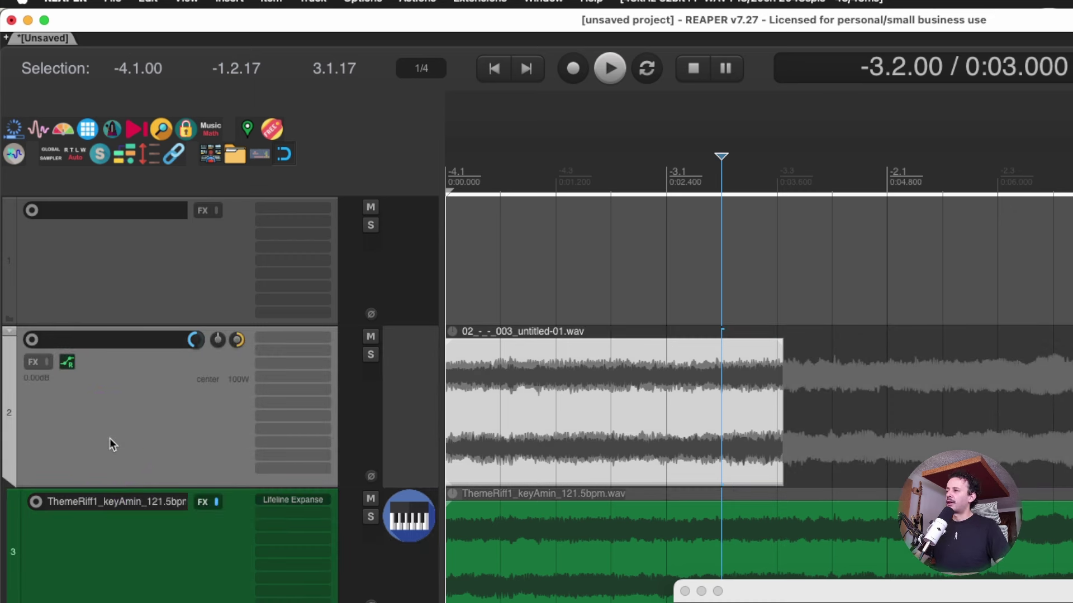
pyautogui.press('f')
pyautogui.hotkey('shift', '/')
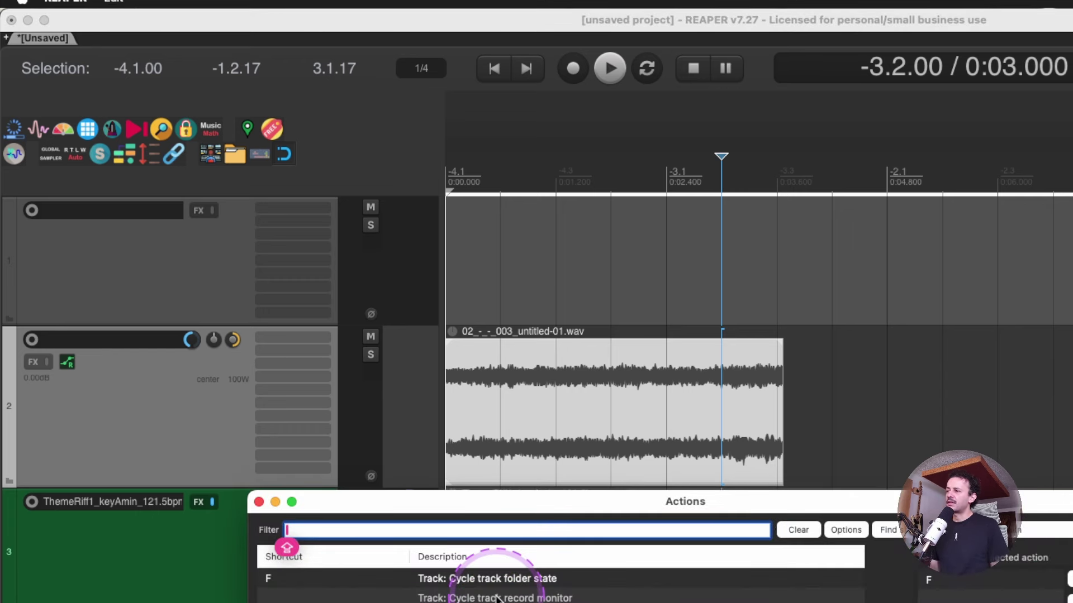
# Bypass the effects on the original ThemeRiff1 track
pyautogui.click(180, 526)
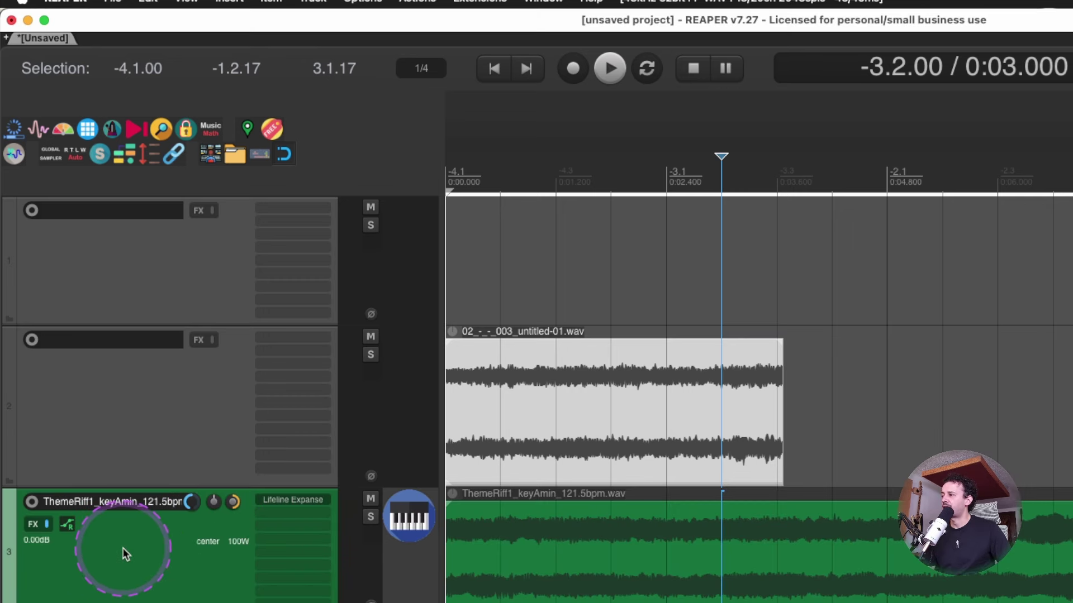
pyautogui.press('b')
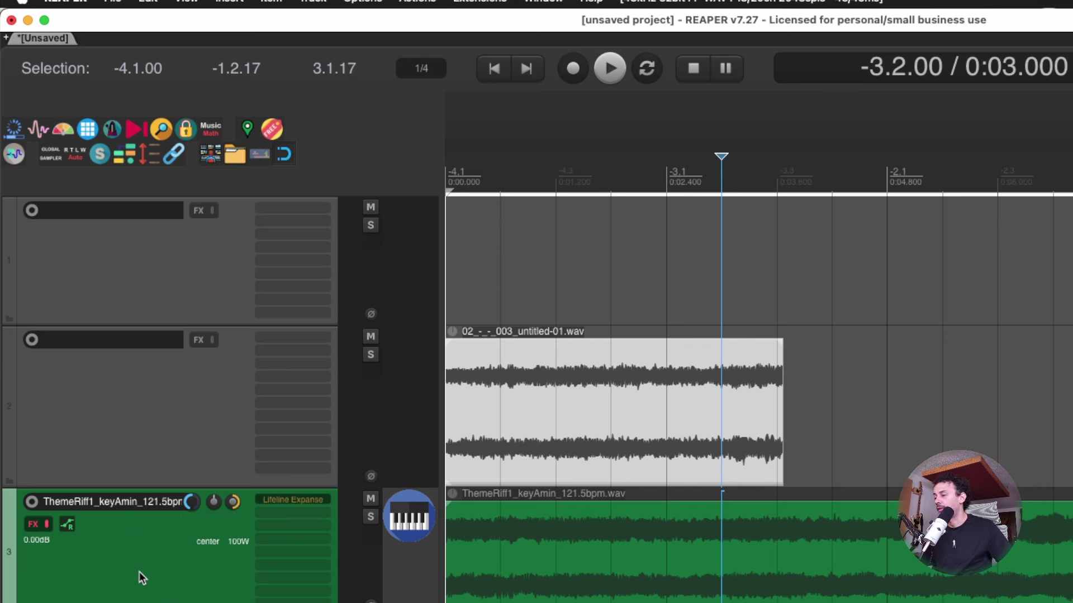
pyautogui.hotkey('shift', '/')
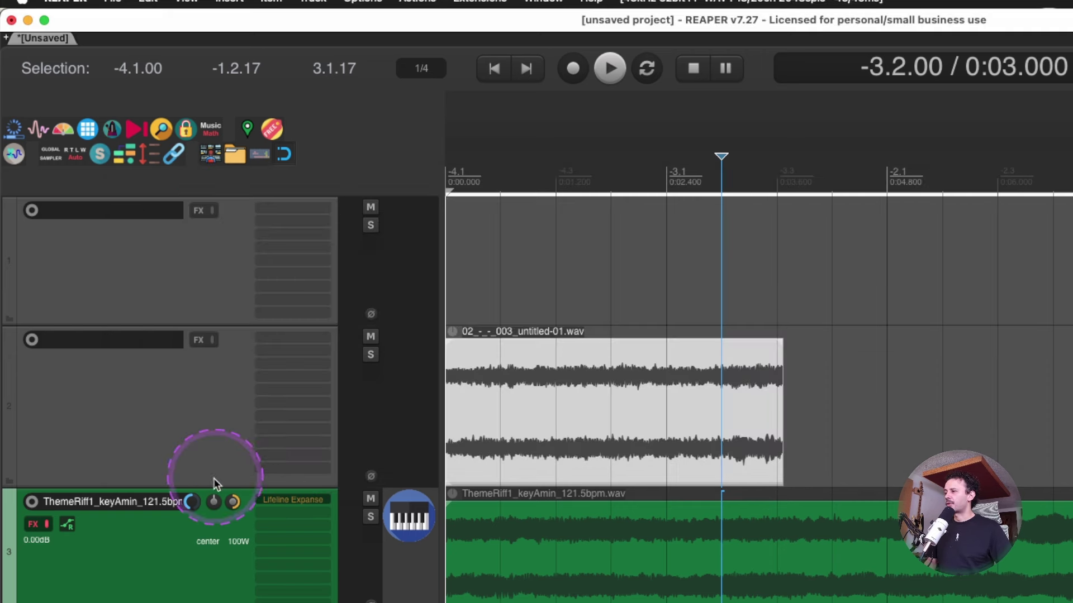
# Delete the original ThemeRiff1 track, select the bounced item and undo the track deletion and effects bypass
pyautogui.click(123, 186)
pyautogui.press('Delete')
pyautogui.click(131, 335)
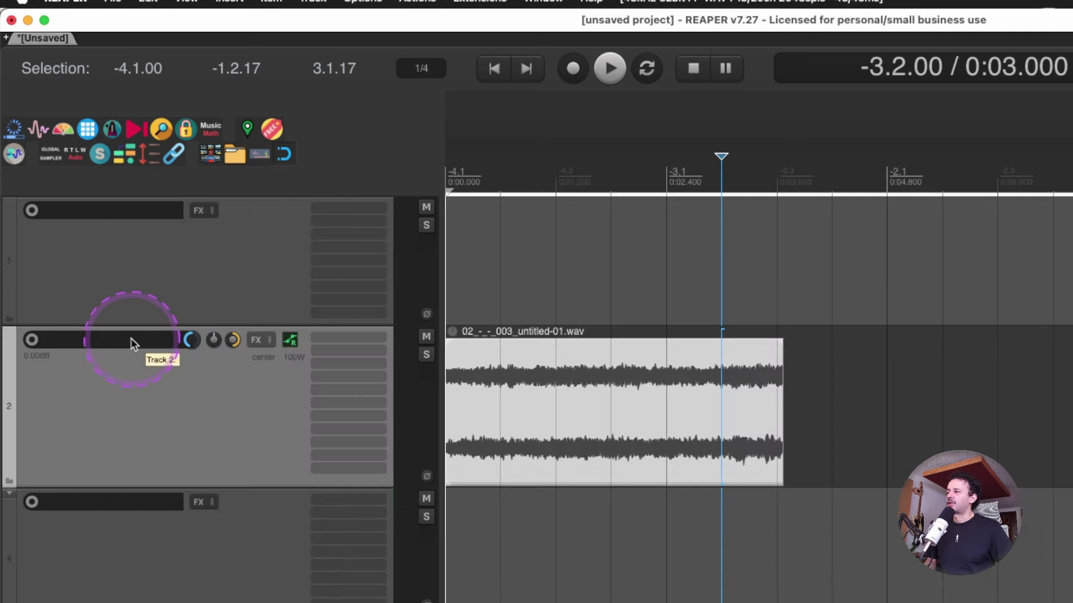
pyautogui.click(462, 395)
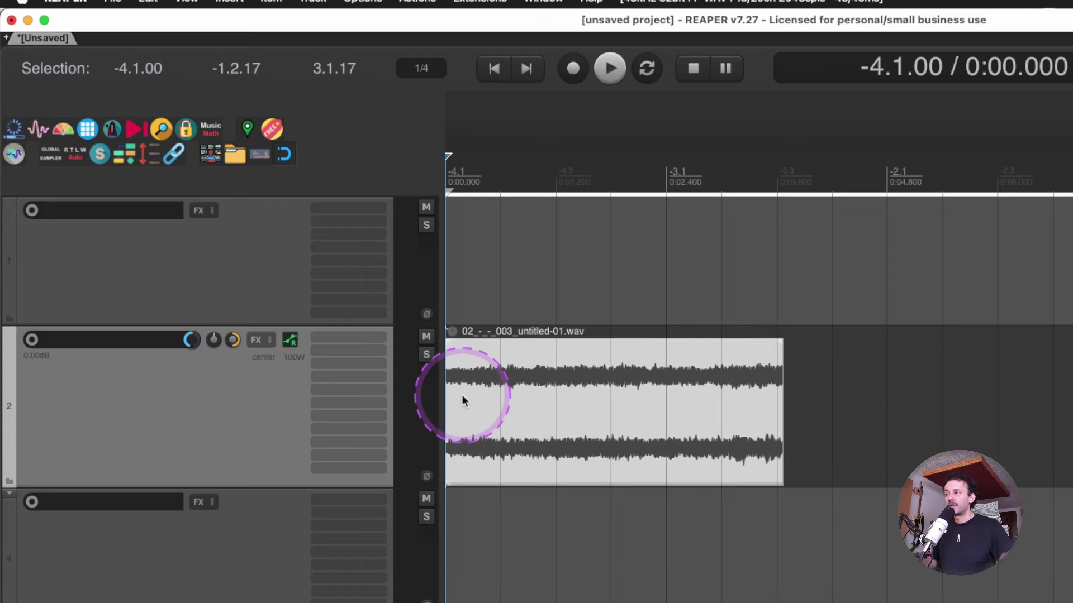
pyautogui.hotkey('ctrl', 'z')
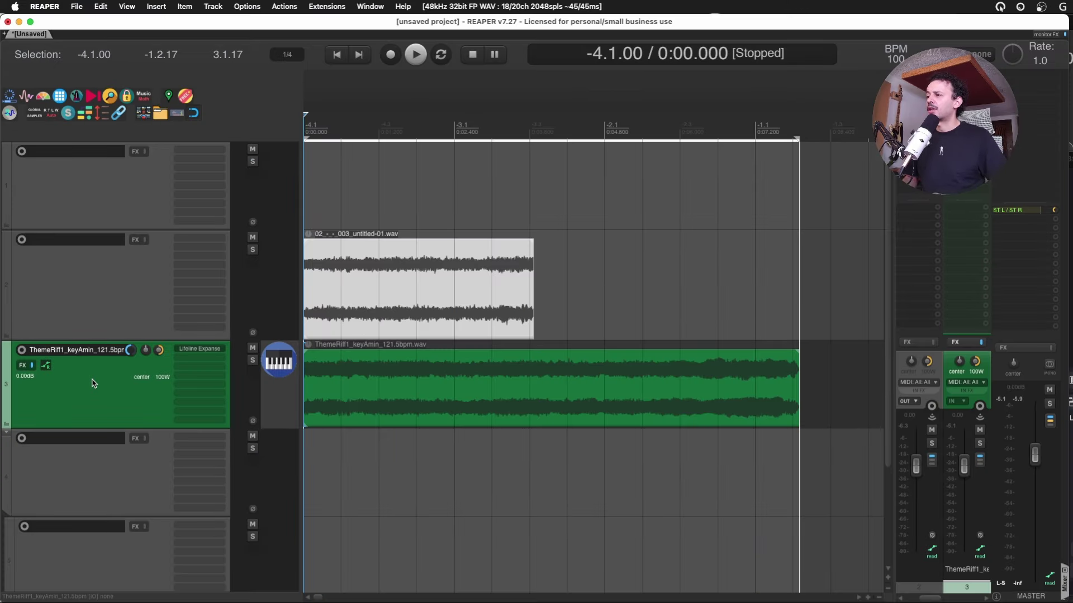
# Run the BOUNCE IN PLACE action on the ThemeRiff1 track again and stop the recording
pyautogui.hotkey('ctrl', 'r')
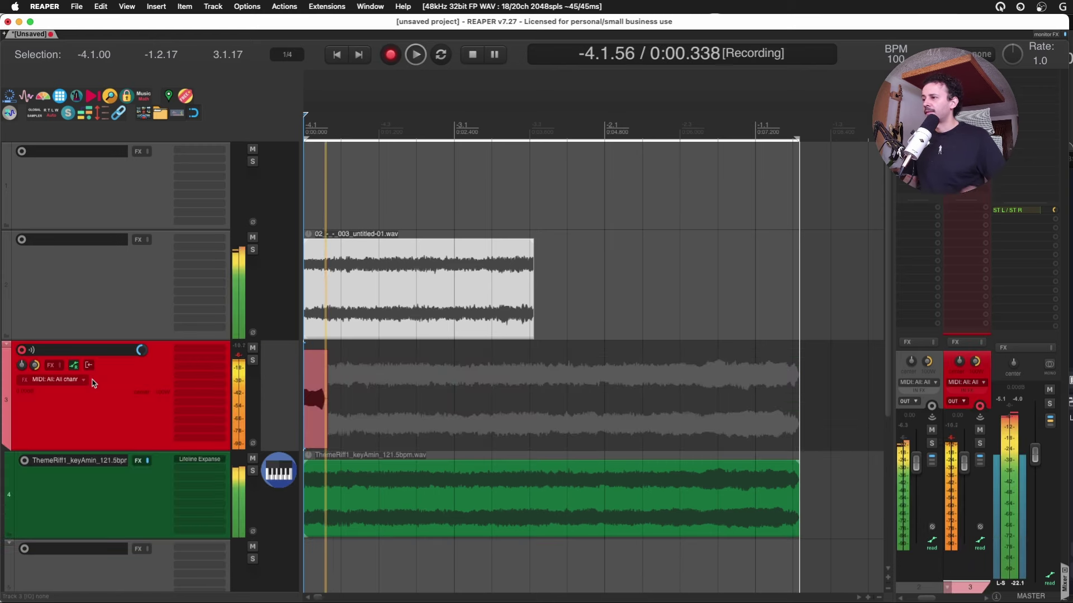
pyautogui.press('space')
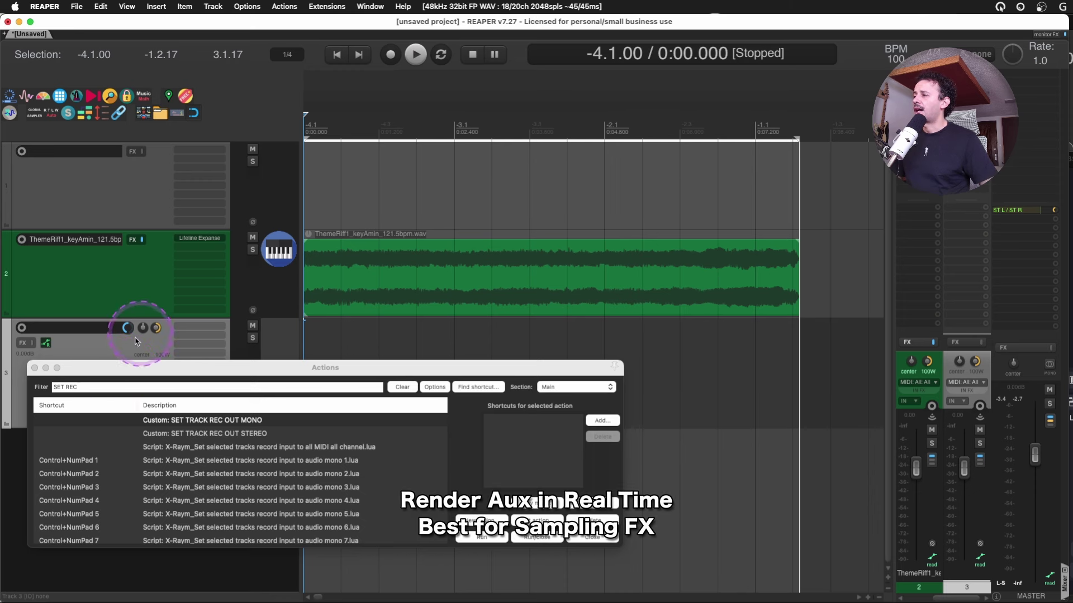
# Move the Lifeline Expanse effect from the ThemeRiff1 track to the empty track below and clear the Actions window from that track's controls
pyautogui.click(193, 262)
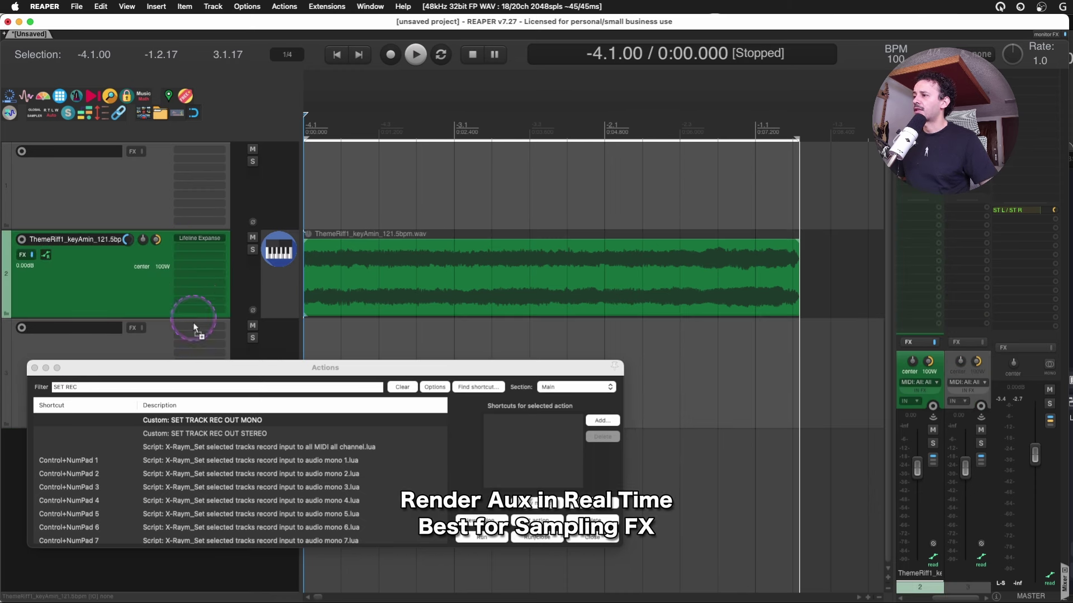
pyautogui.keyDown('alt'); pyautogui.click(200, 246); pyautogui.keyUp('alt')
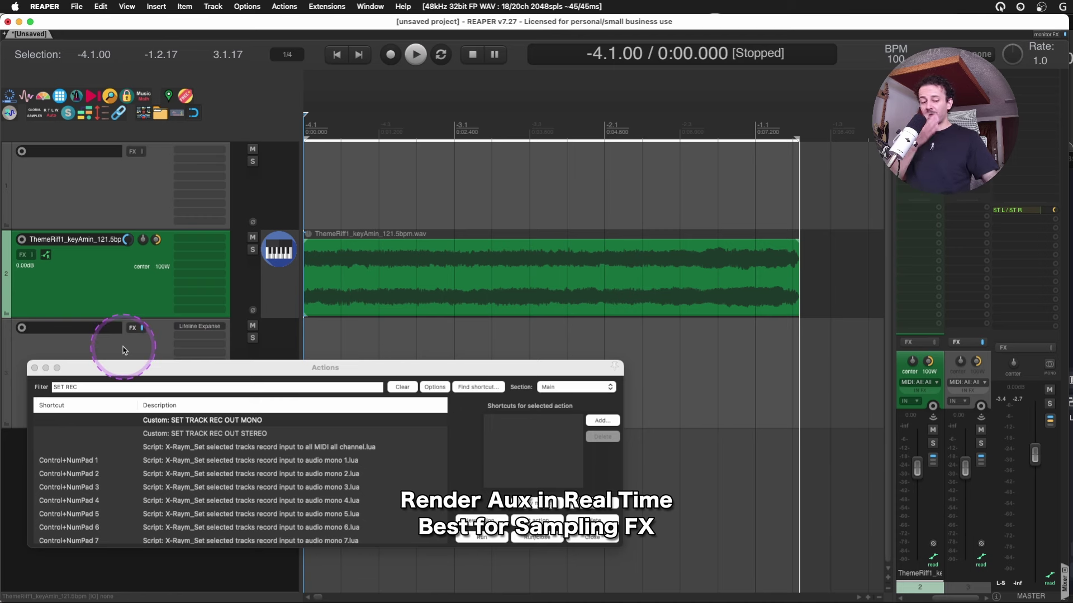
pyautogui.moveTo(126, 371); pyautogui.dragTo(116, 394)
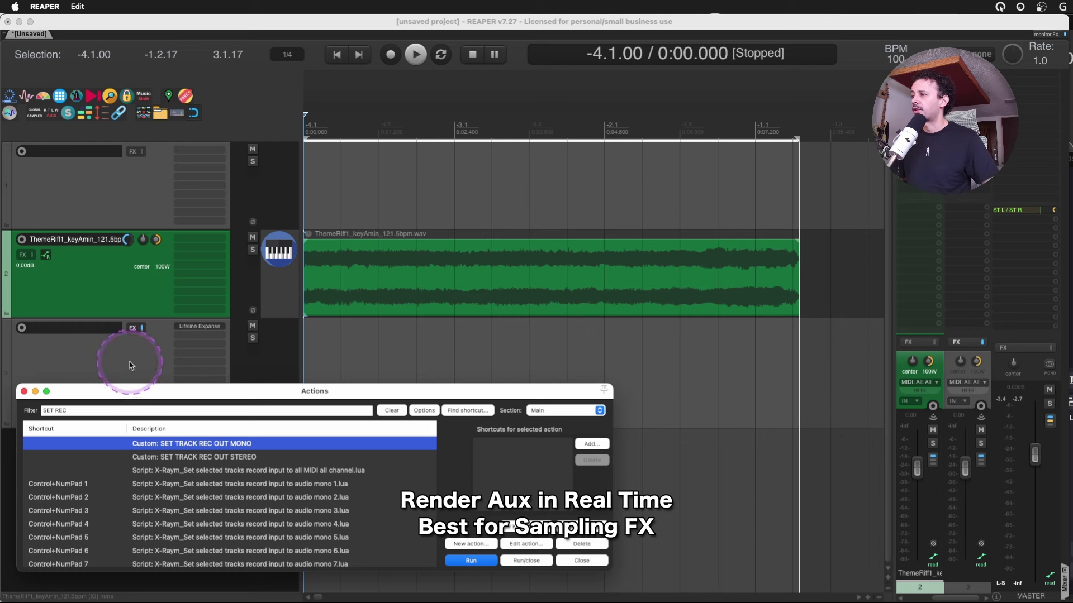
pyautogui.click(112, 348)
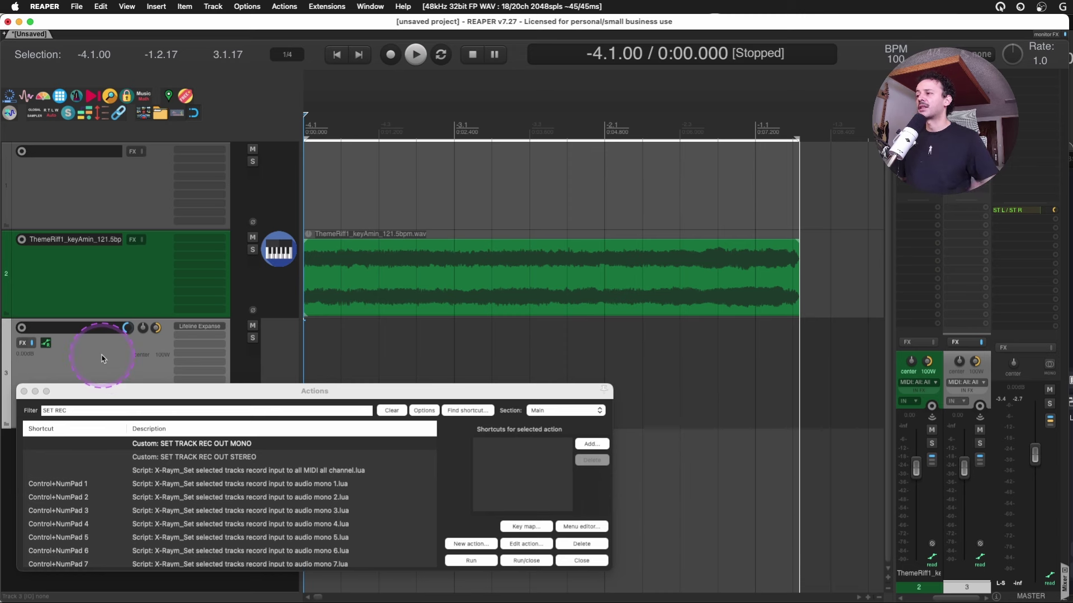
# Create a send from the ThemeRiff1 track to the track holding the effect, name that track AUX VERB and arm it for recording
pyautogui.click(201, 257)
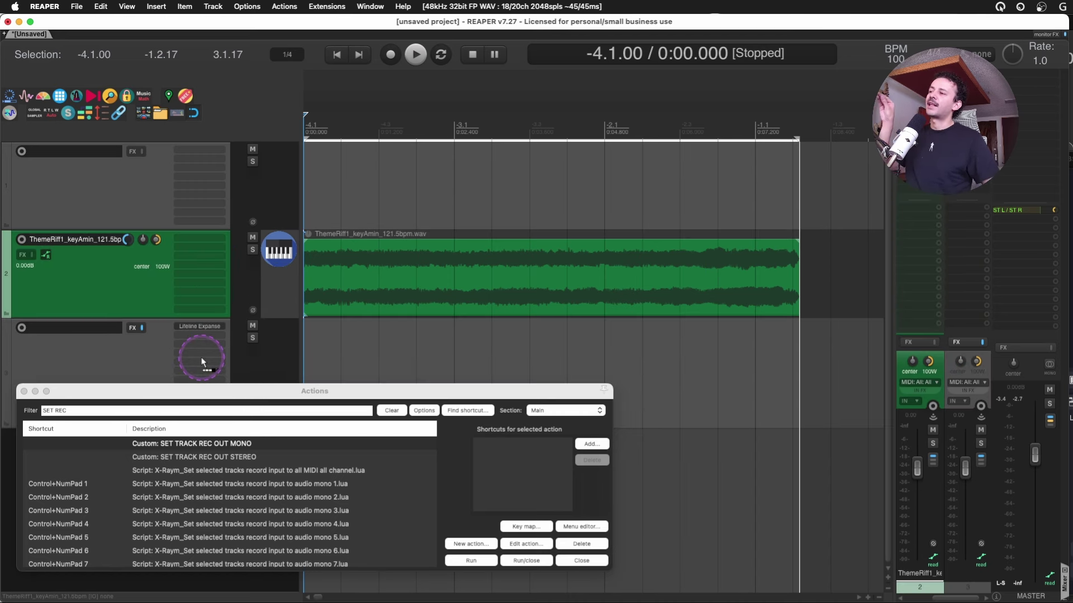
pyautogui.moveTo(201, 356); pyautogui.dragTo(201, 357)
pyautogui.doubleClick(201, 357)
pyautogui.press('capslock')
pyautogui.write('AUX VERB')
pyautogui.press('Return')
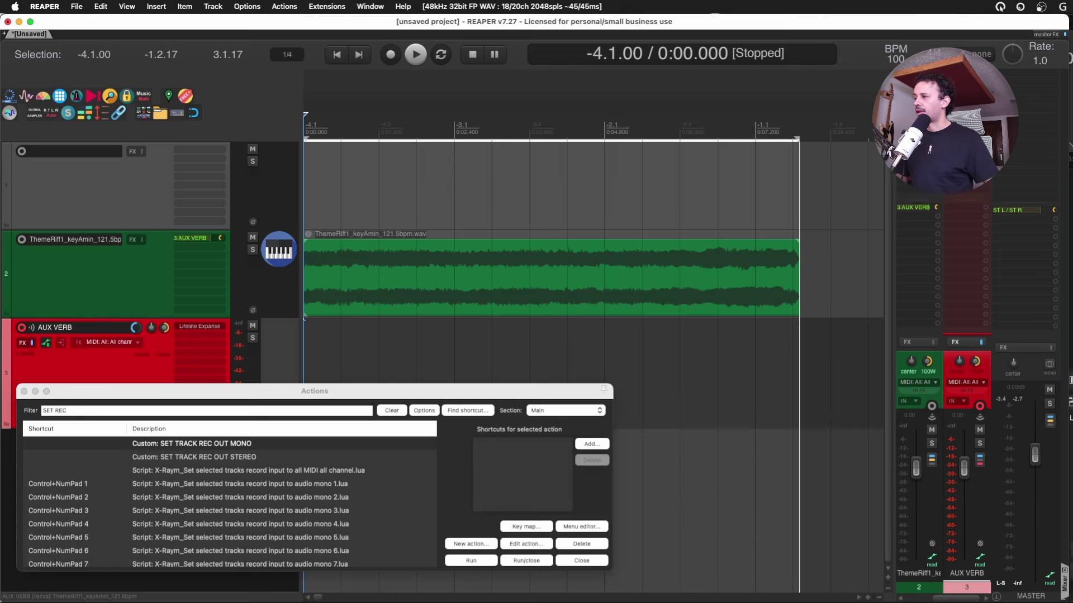
# Open Lifeline Expanse on the AUX VERB track, check its overall Mix setting and close the plug-in window
pyautogui.click(212, 336)
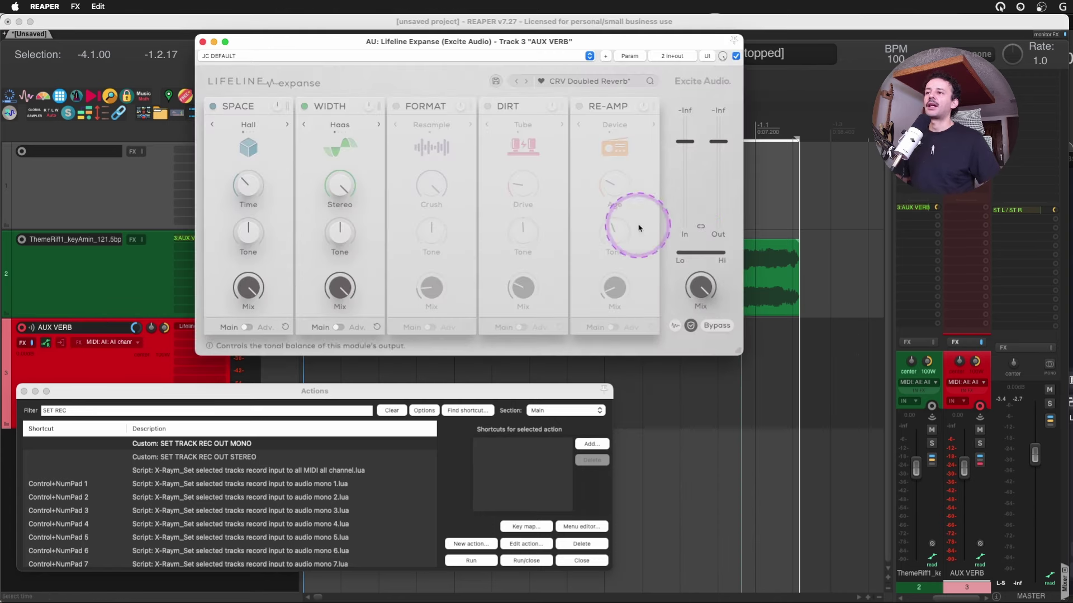
pyautogui.moveTo(705, 298)
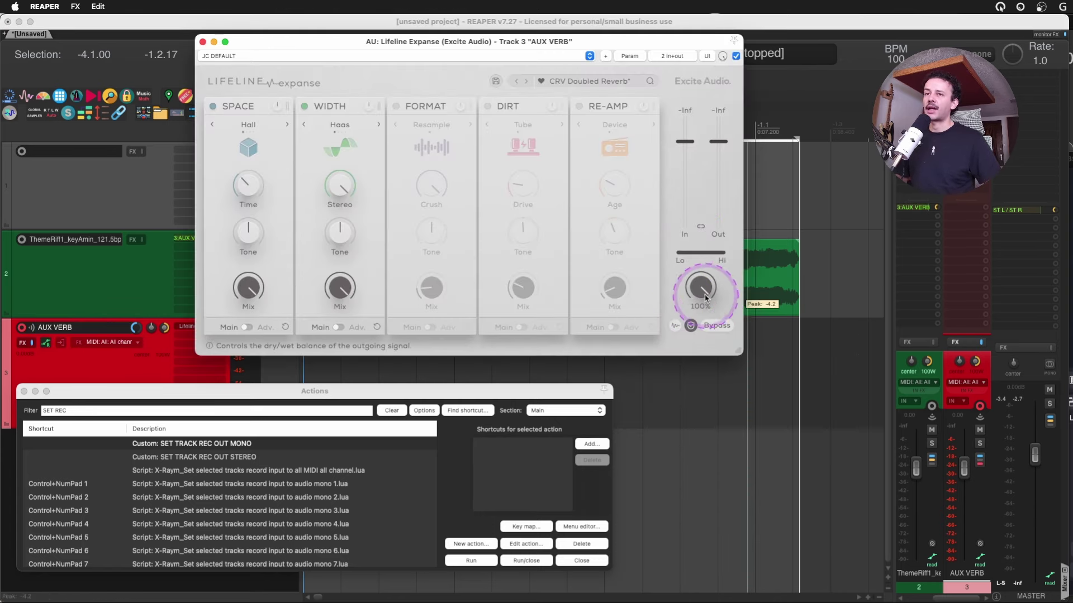
pyautogui.click(203, 42)
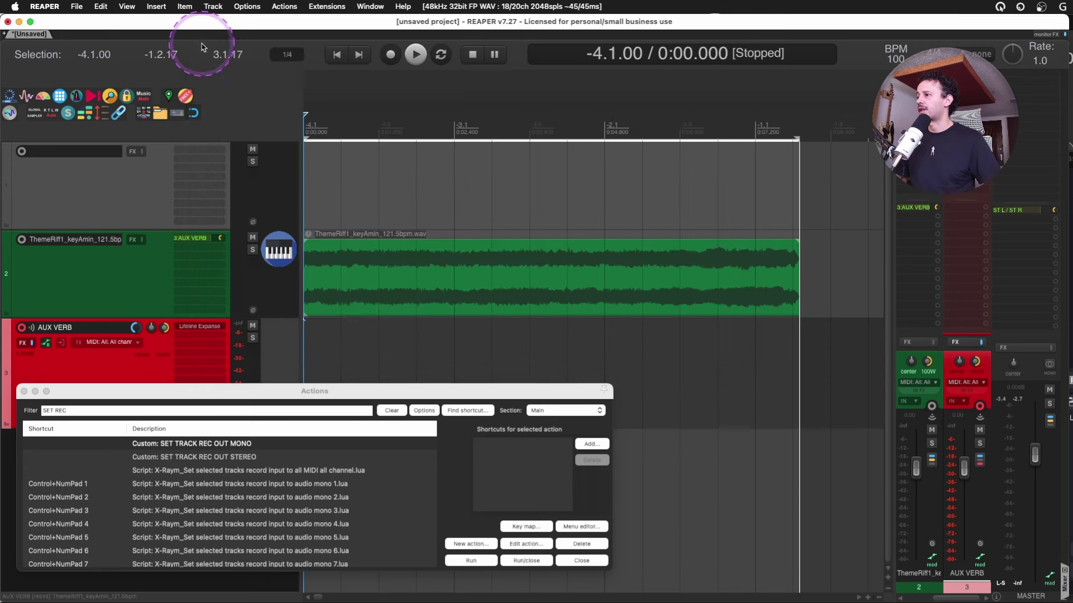
# Run the SET TRACK REC OUT STEREO action on the AUX VERB track and record part of its output in real time
pyautogui.click(211, 444)
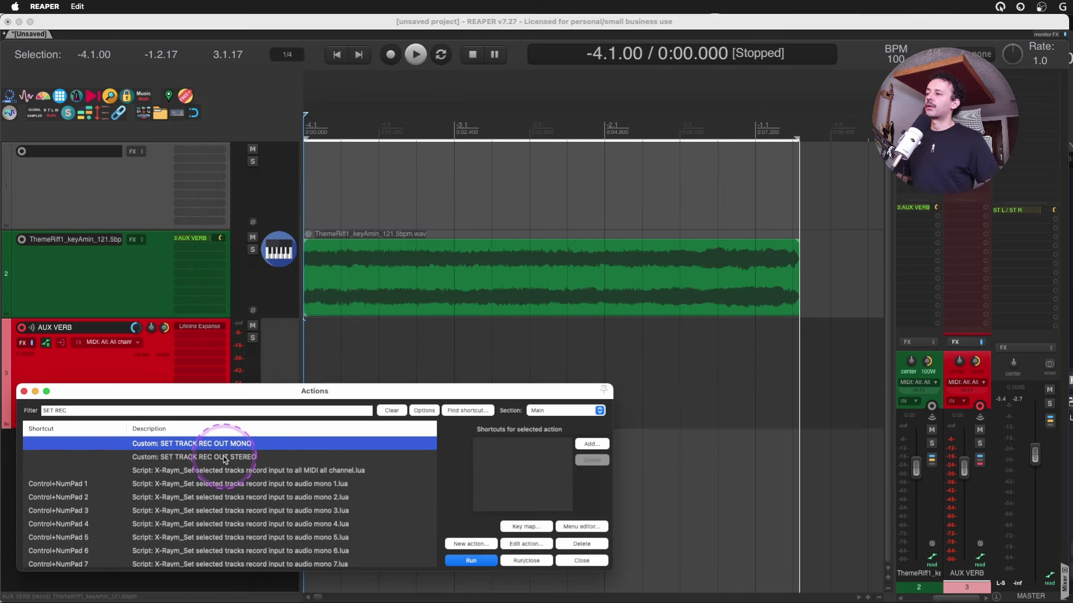
pyautogui.click(229, 458)
pyautogui.click(471, 561)
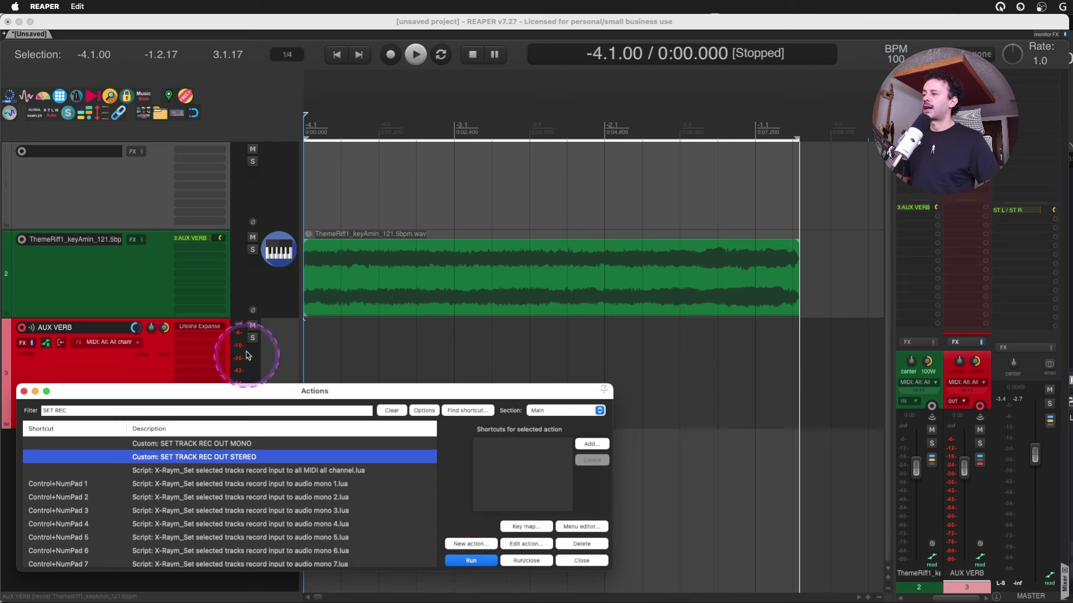
pyautogui.click(391, 55)
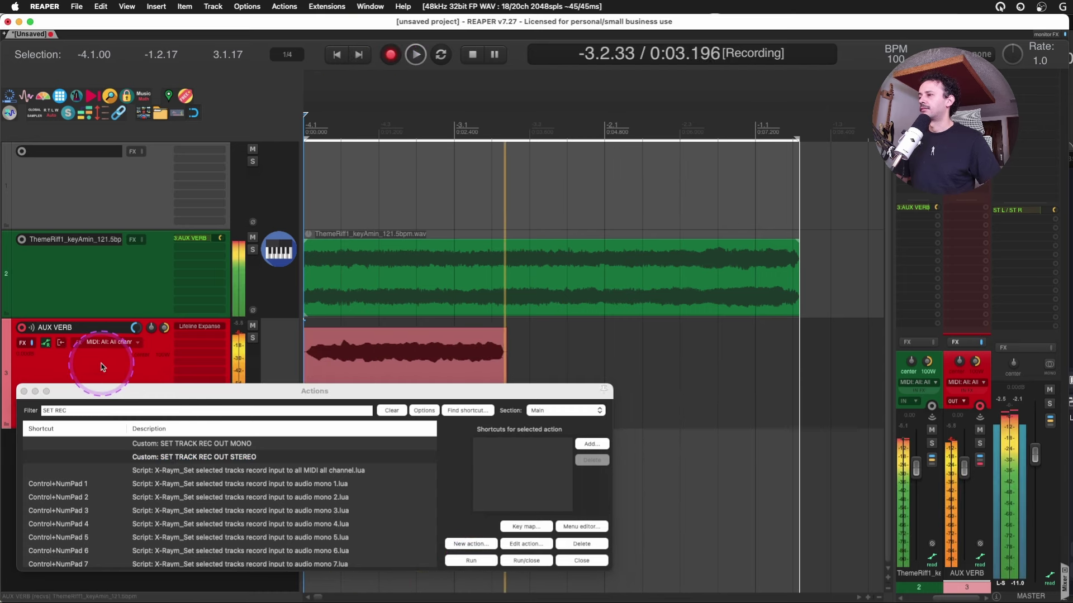
pyautogui.press('space')
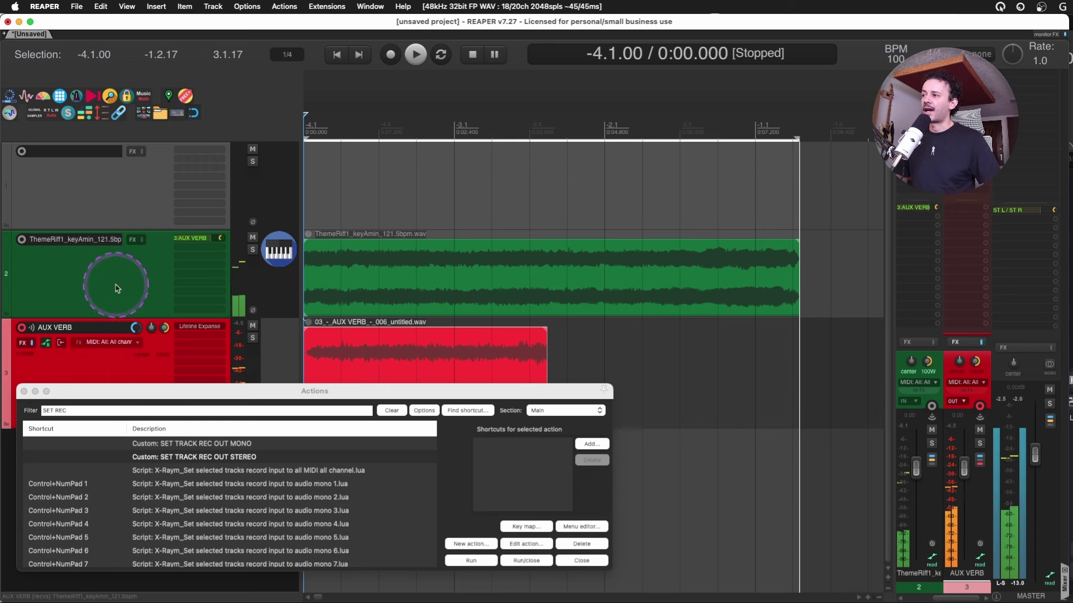
# Bypass the effects on the AUX VERB track and select its recorded item
pyautogui.click(95, 279)
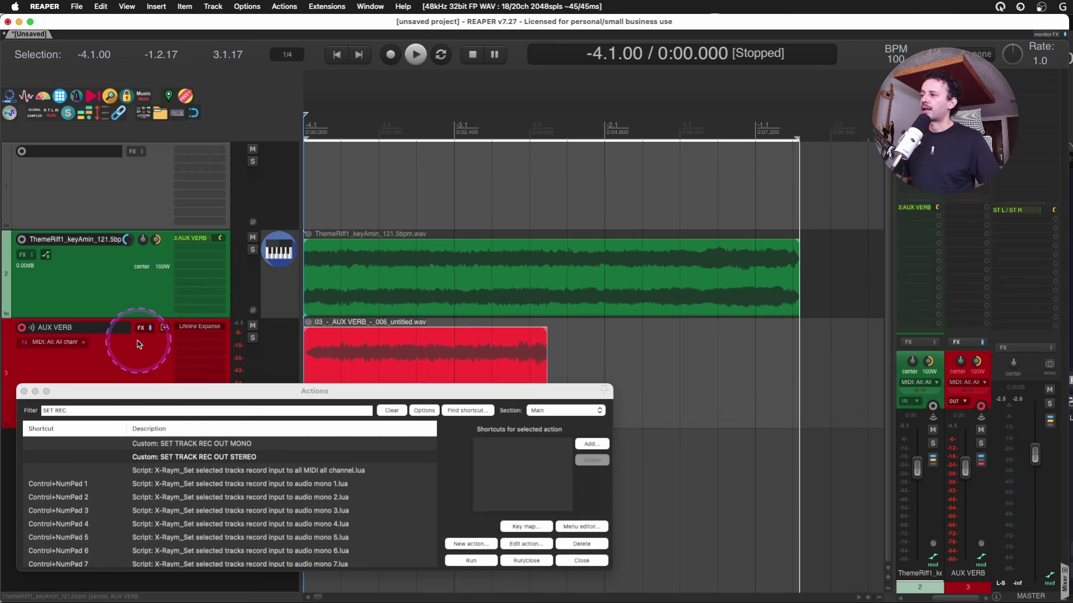
pyautogui.click(151, 330)
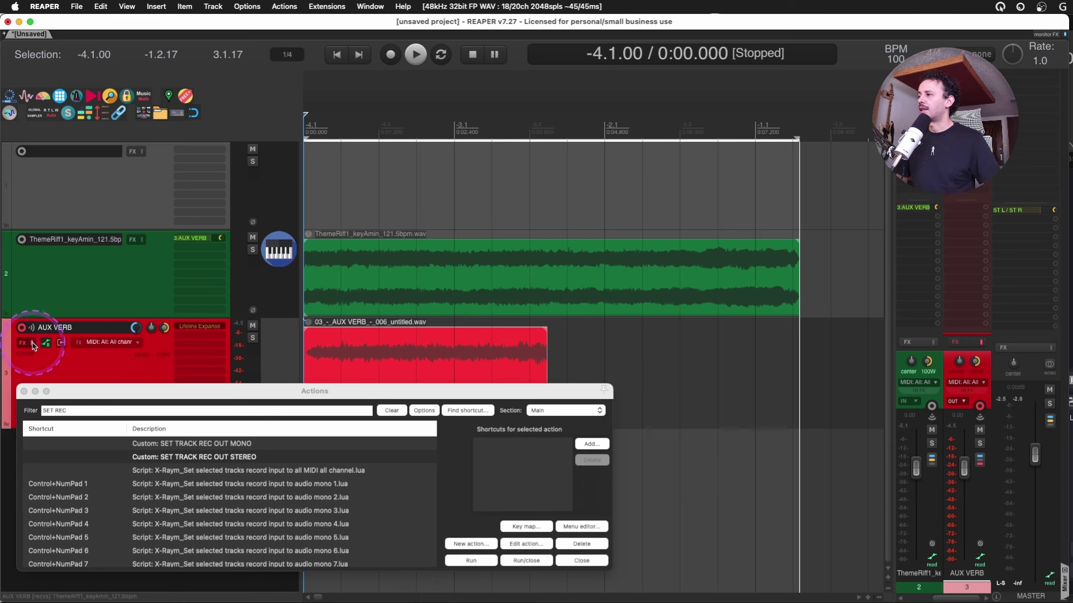
pyautogui.click(341, 351)
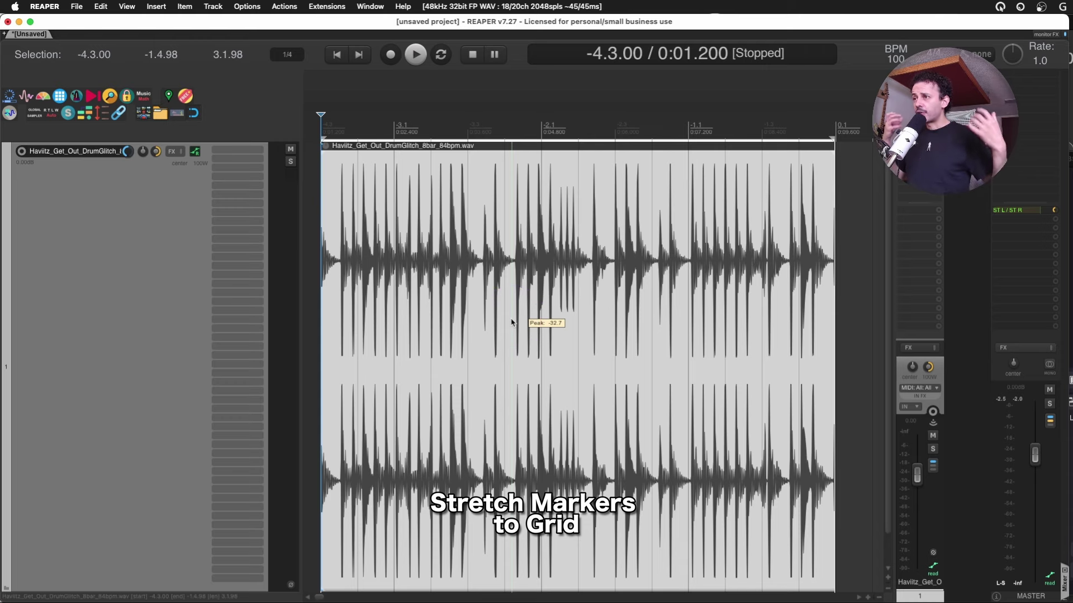
# Inspect the start of the drum loop up close and search the Actions list for STRETCH MARKER, closing the list when finished
pyautogui.scroll(5, 461, 317)
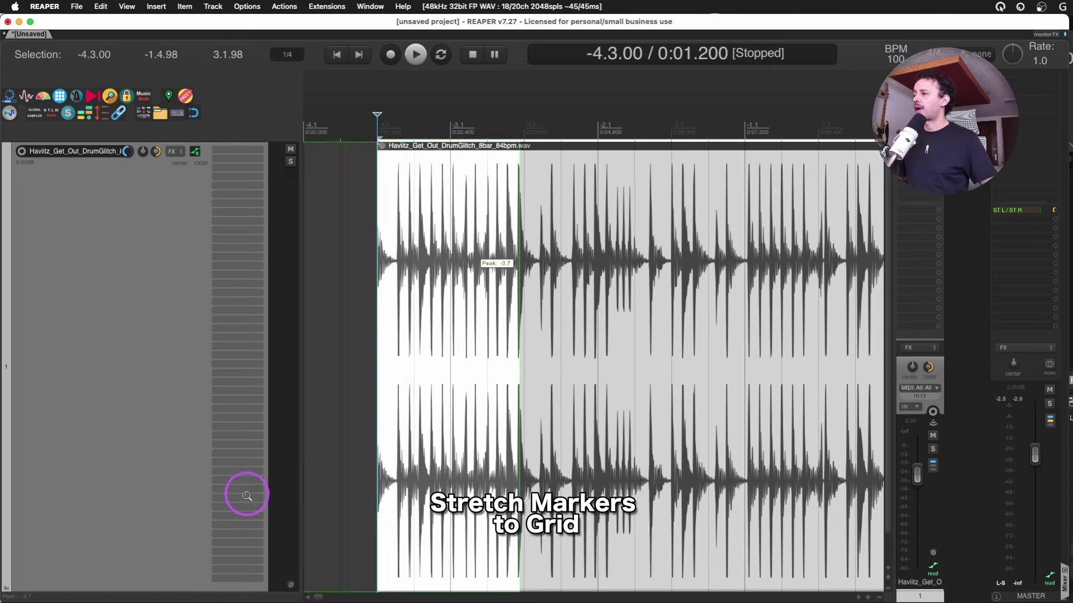
pyautogui.scroll(3, 736, 343)
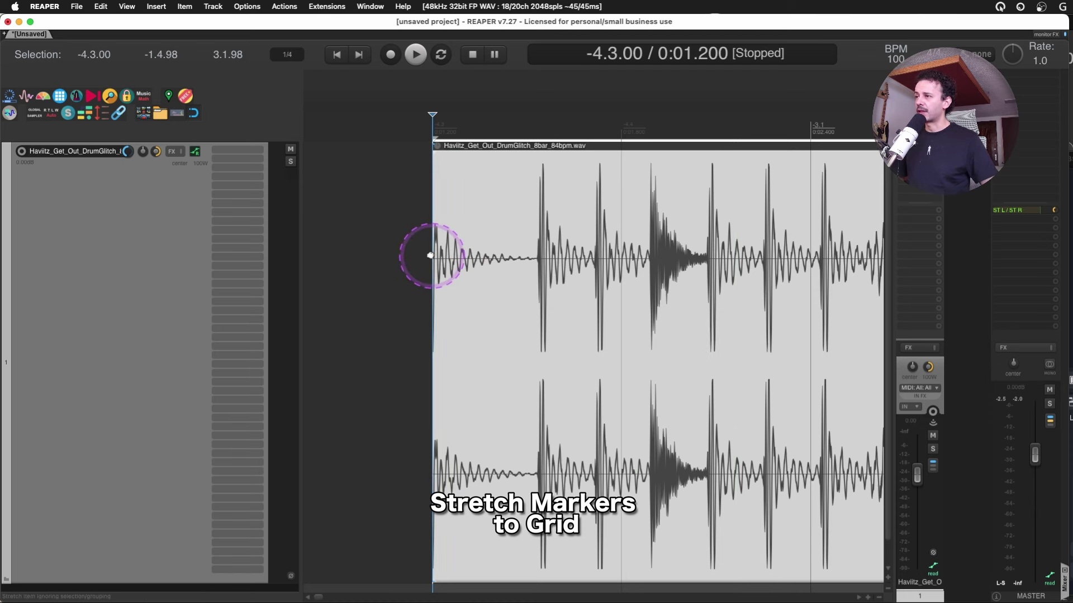
pyautogui.hotkey('shift', '/')
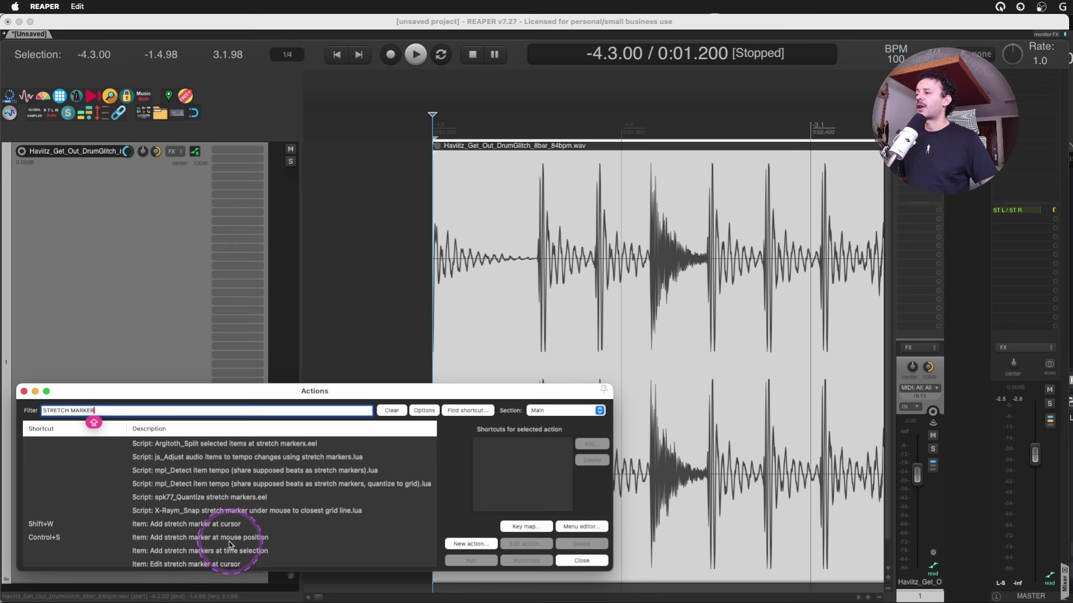
pyautogui.click(24, 392)
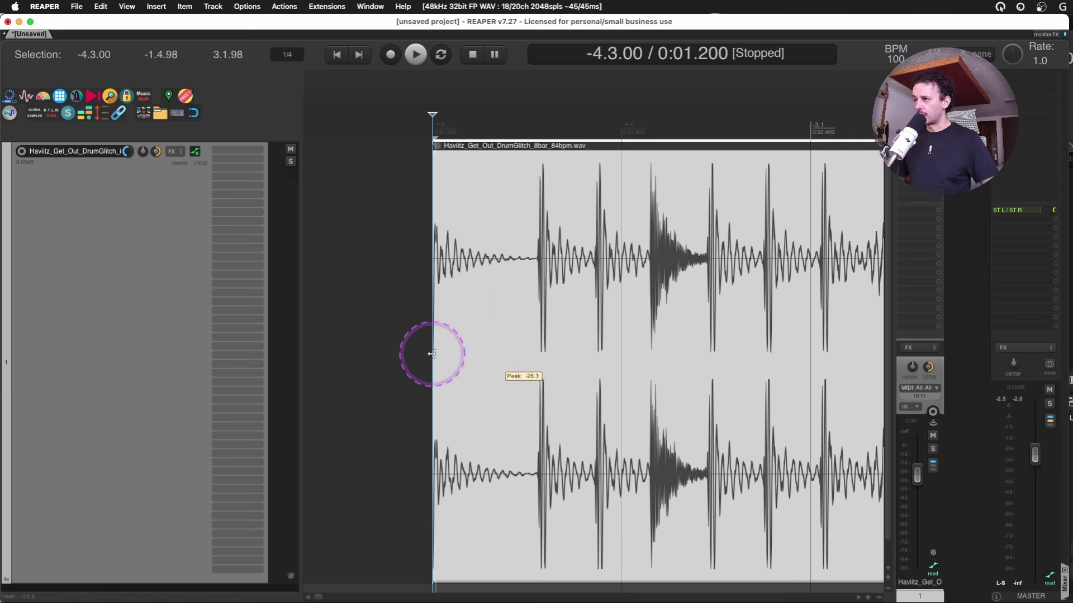
# Add a stretch marker at the very start of the drum loop and play back a short part of it
pyautogui.press('Tab')
pyautogui.click(450, 322)
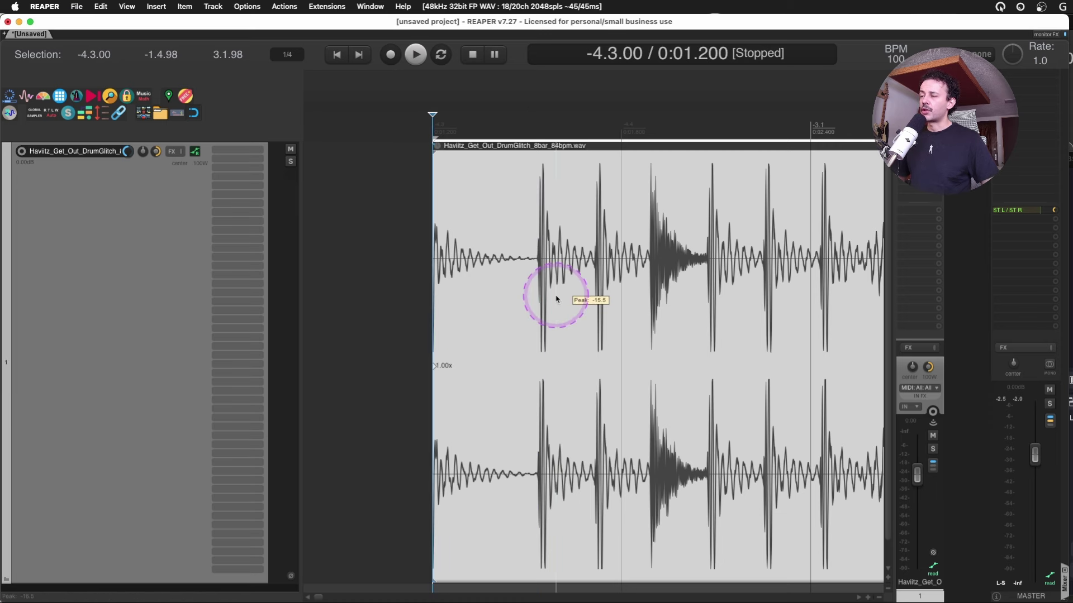
pyautogui.scroll(-5, 414, 227)
pyautogui.press('space')
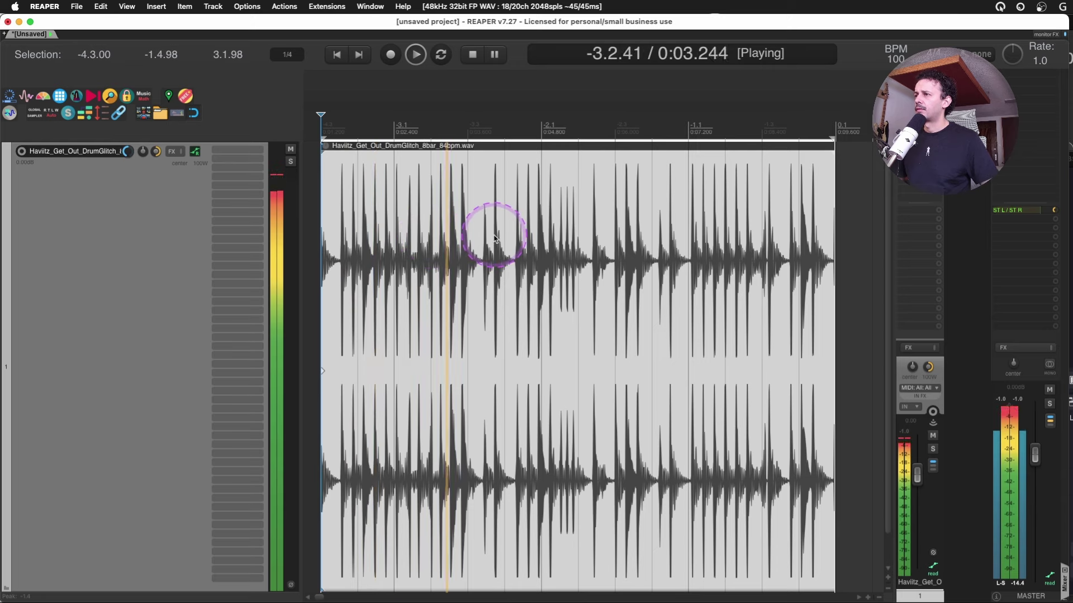
pyautogui.press('space')
# Trim the drum loop to a length of 2.1.50, move its start to -3.1.00 and add stretch markers on several hits
pyautogui.scroll(2, 550, 223)
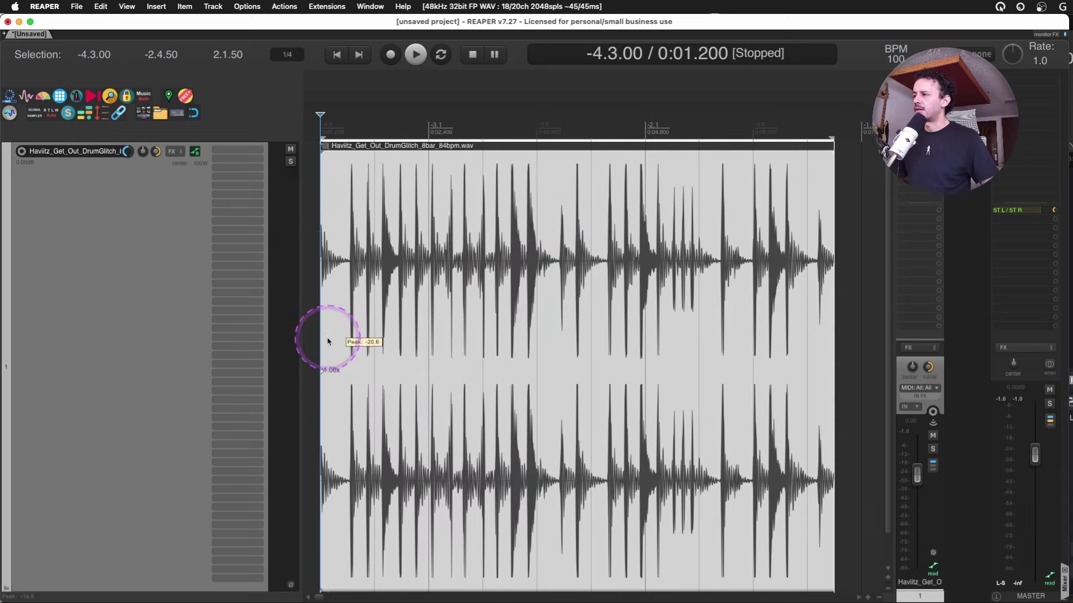
pyautogui.moveTo(469, 210); pyautogui.dragTo(567, 204)
pyautogui.hscroll(2, 455, 233)
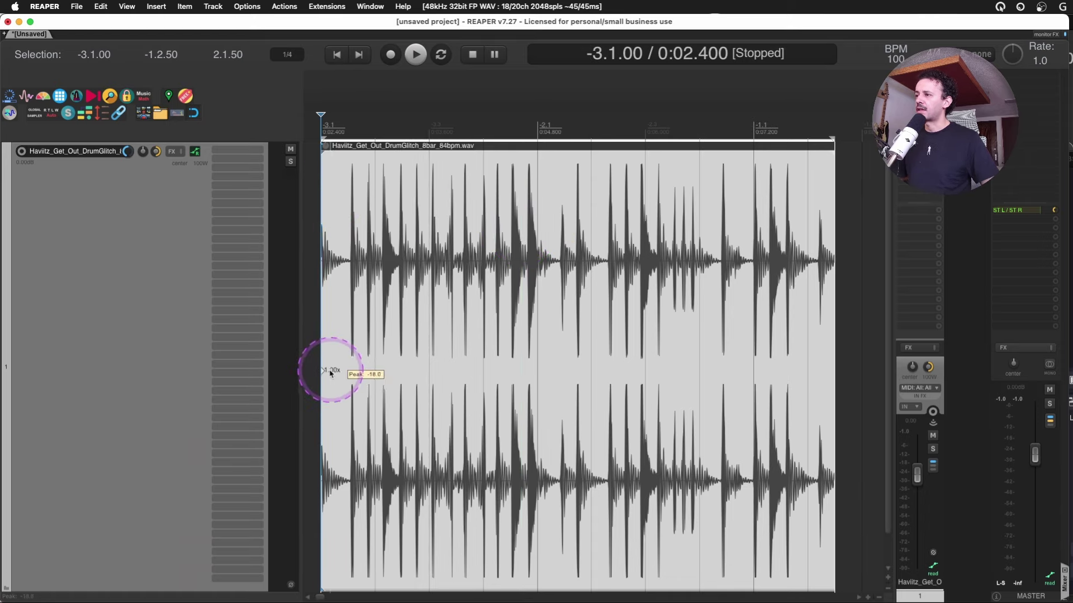
pyautogui.press('t')
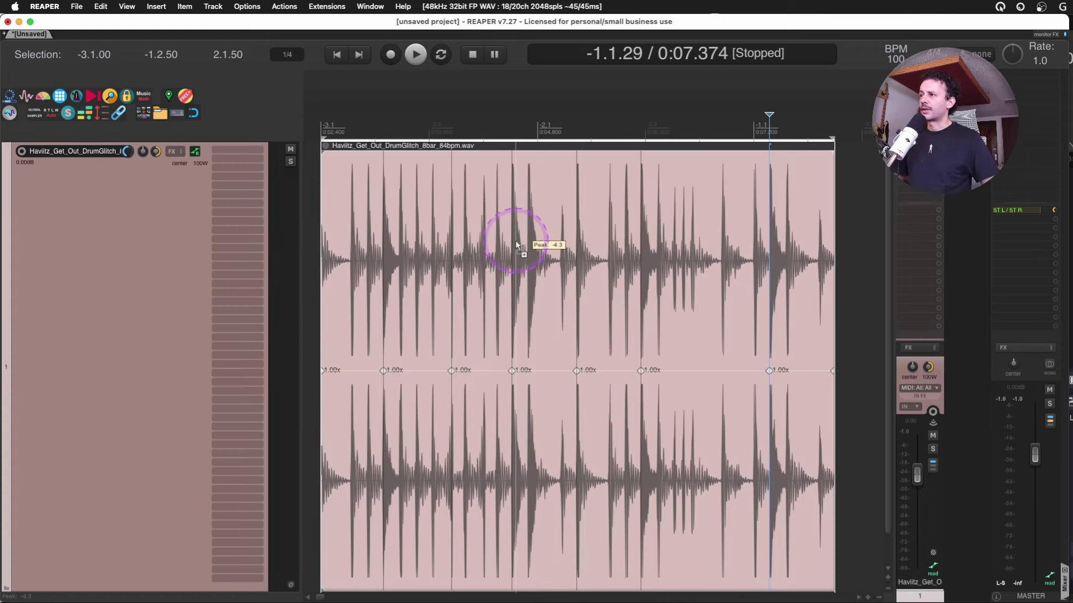
# Find the custom action Snap Stretch to Grid with the filter CUSTOM STRE and examine its component actions in the editor without changing them
pyautogui.hotkey('alt', 'g')
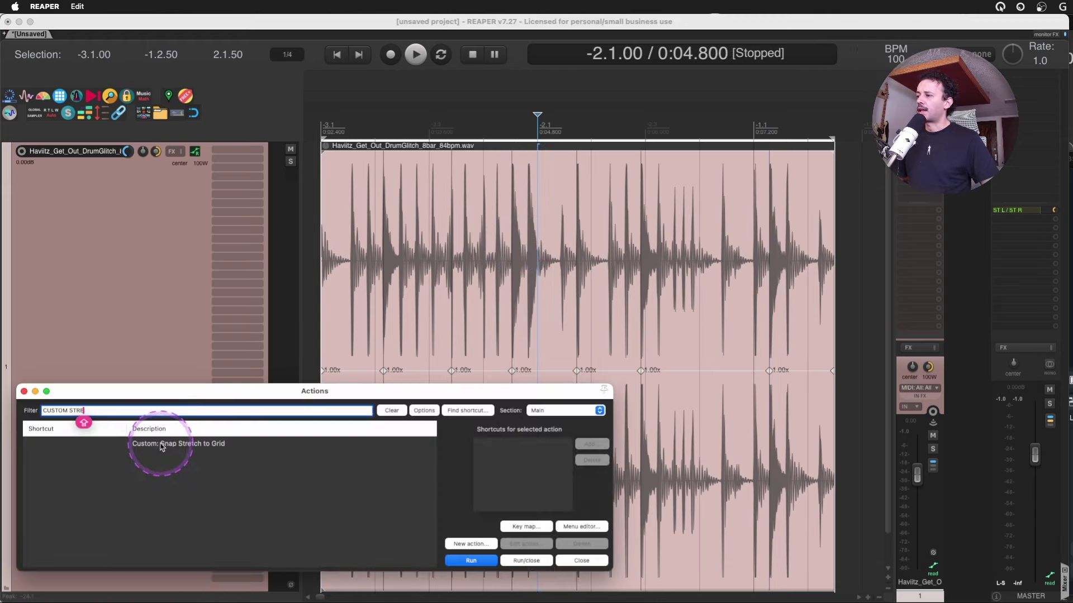
pyautogui.click(167, 444)
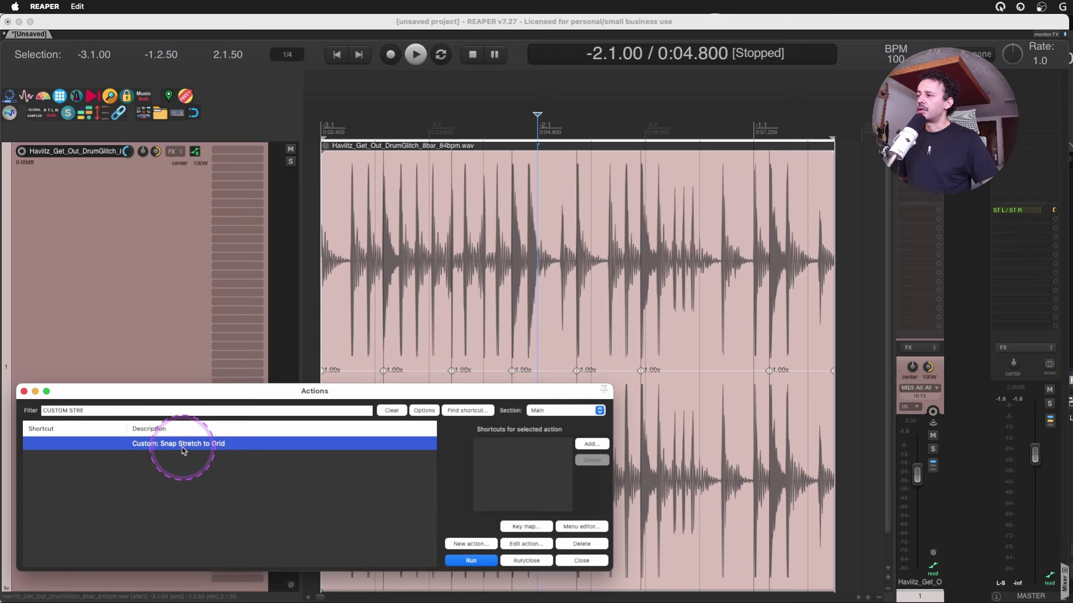
pyautogui.click(536, 543)
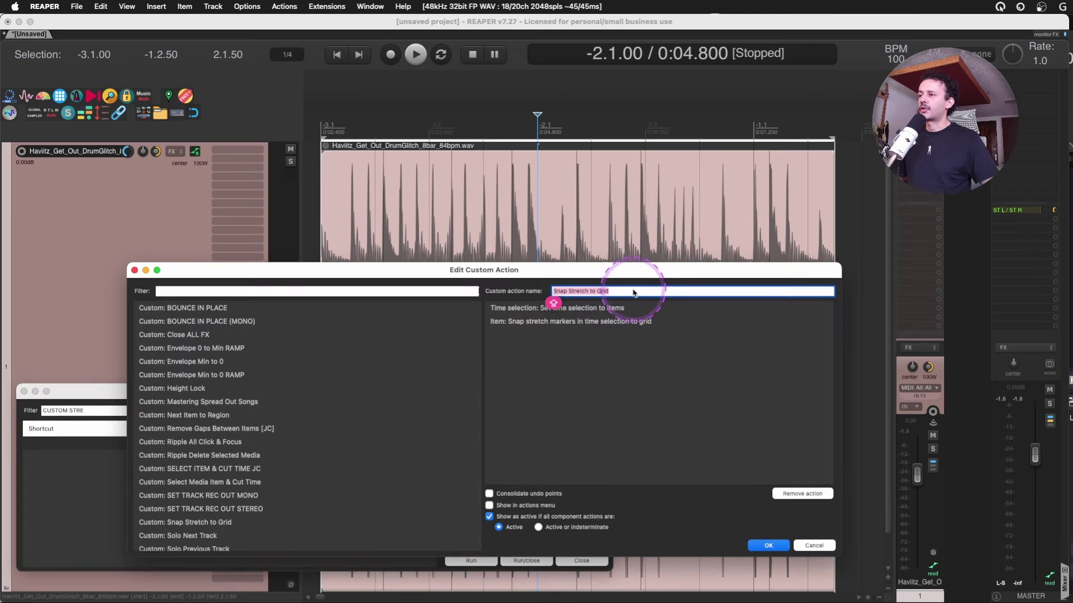
pyautogui.click(603, 315)
pyautogui.click(663, 208)
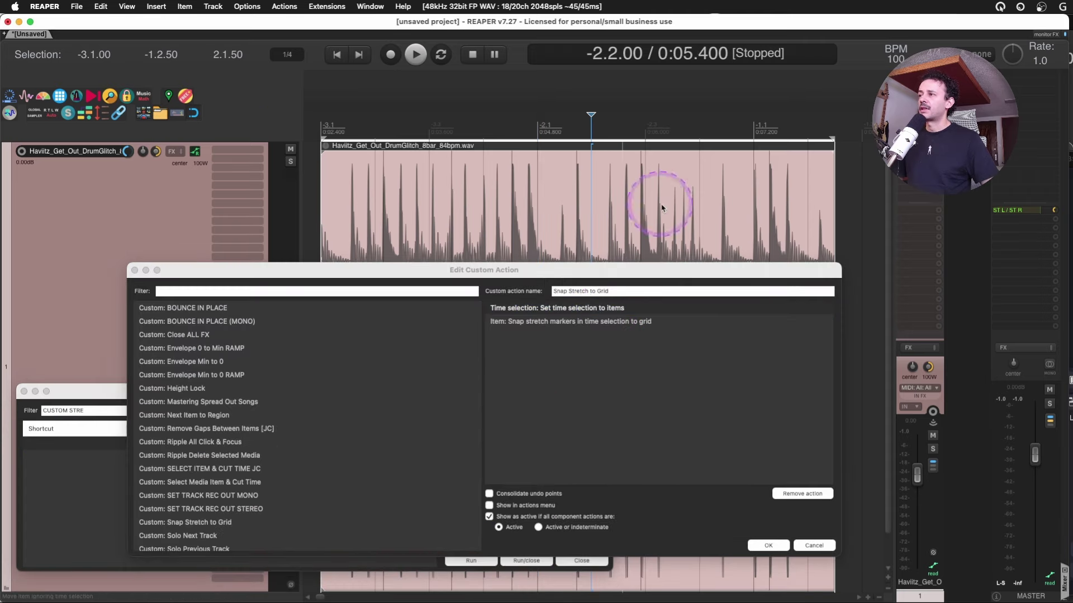
pyautogui.moveTo(642, 276); pyautogui.dragTo(623, 313)
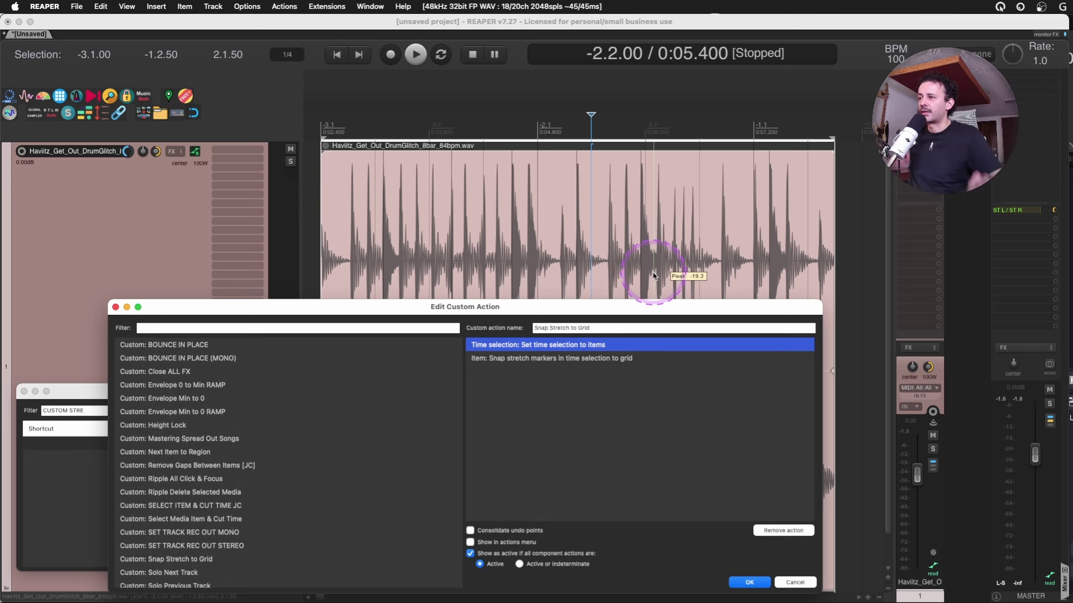
pyautogui.click(593, 359)
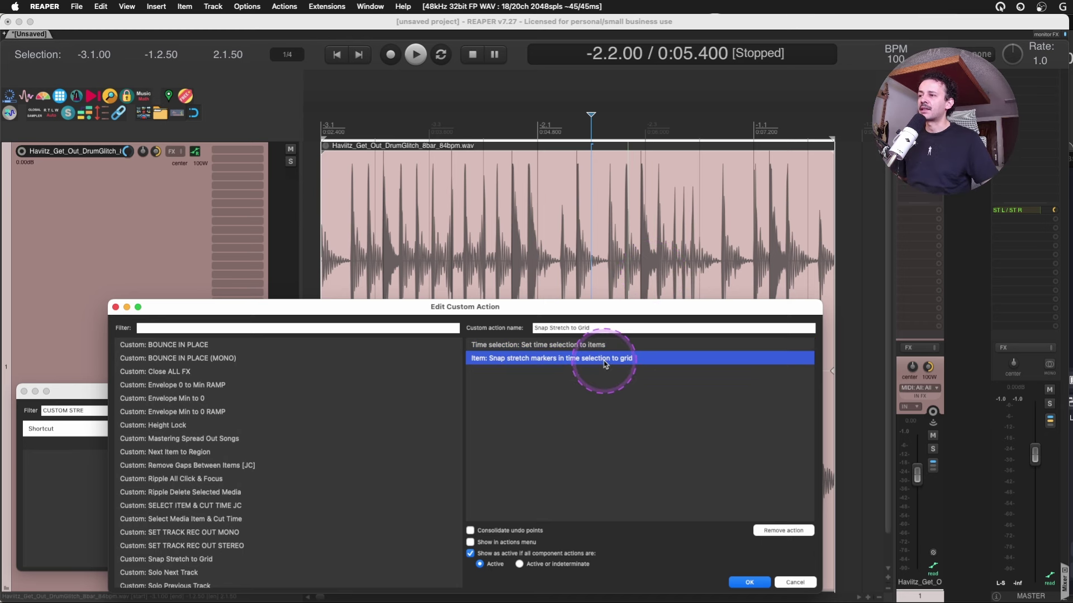
pyautogui.click(115, 308)
# Run Snap Stretch to Grid on the drum loop and play back part of the quantized result
pyautogui.moveTo(67, 391); pyautogui.dragTo(71, 84)
pyautogui.press('space')
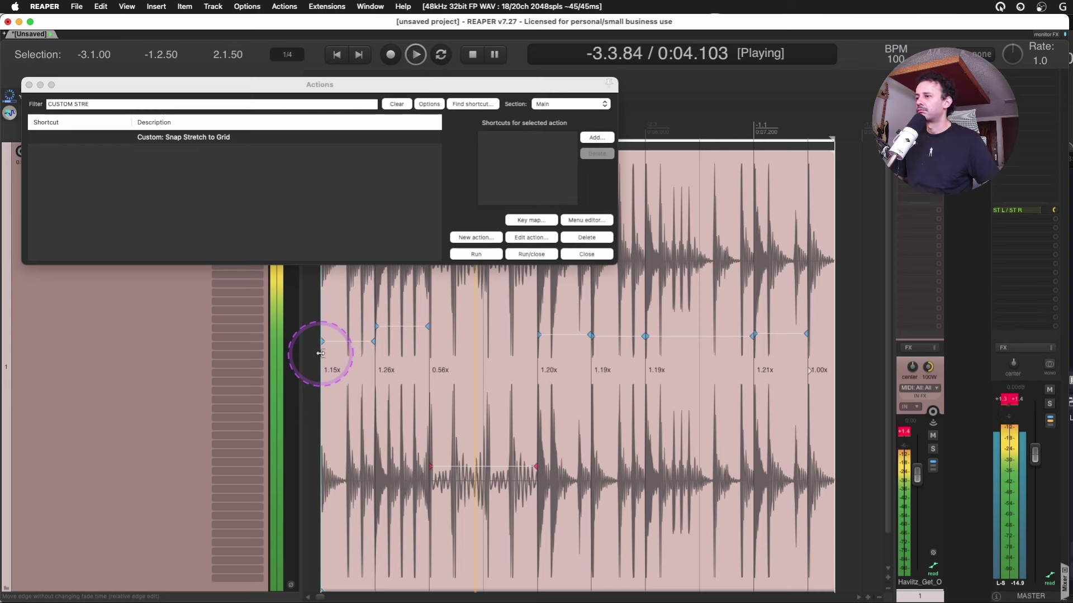
pyautogui.press('space')
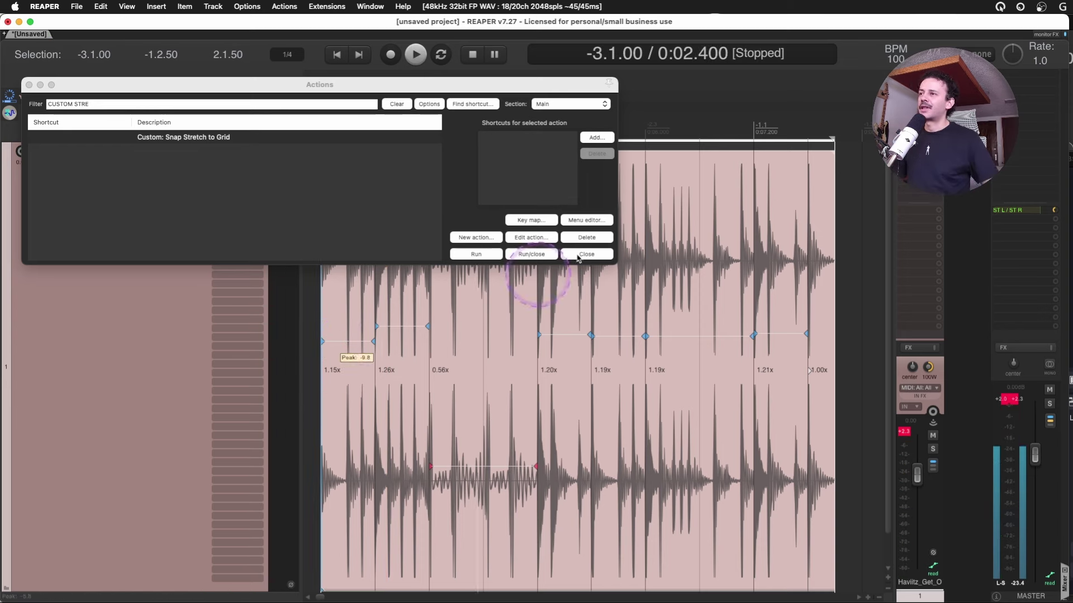
# Reopen the action list and search it for stretch-marker grid actions with the filter STRETCH GRID
pyautogui.click(673, 212)
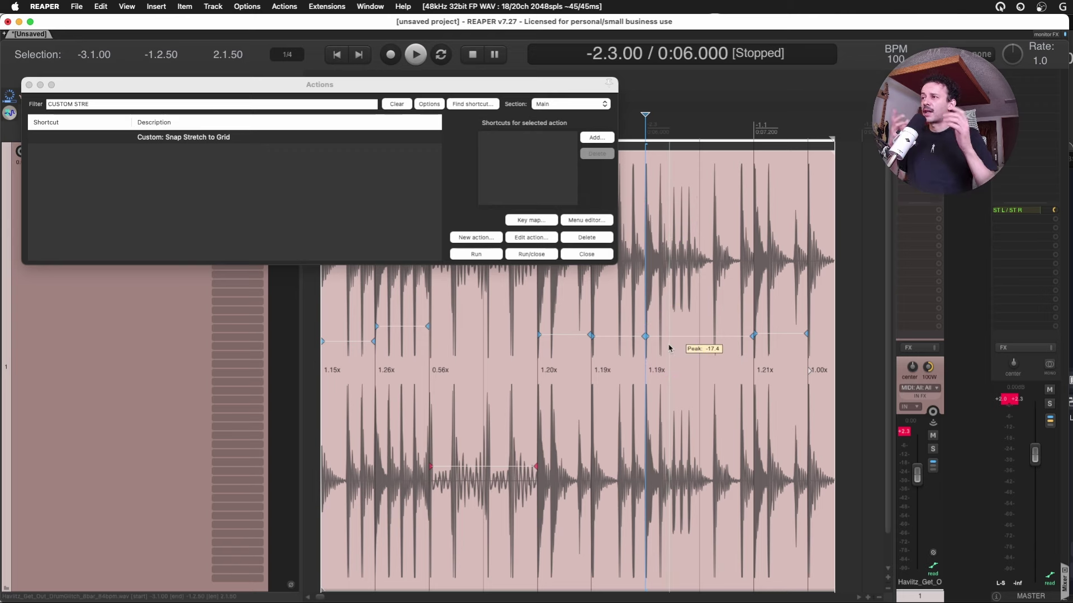
pyautogui.click(29, 85)
pyautogui.hotkey('shift', '/')
pyautogui.write('STRETCH GRID')
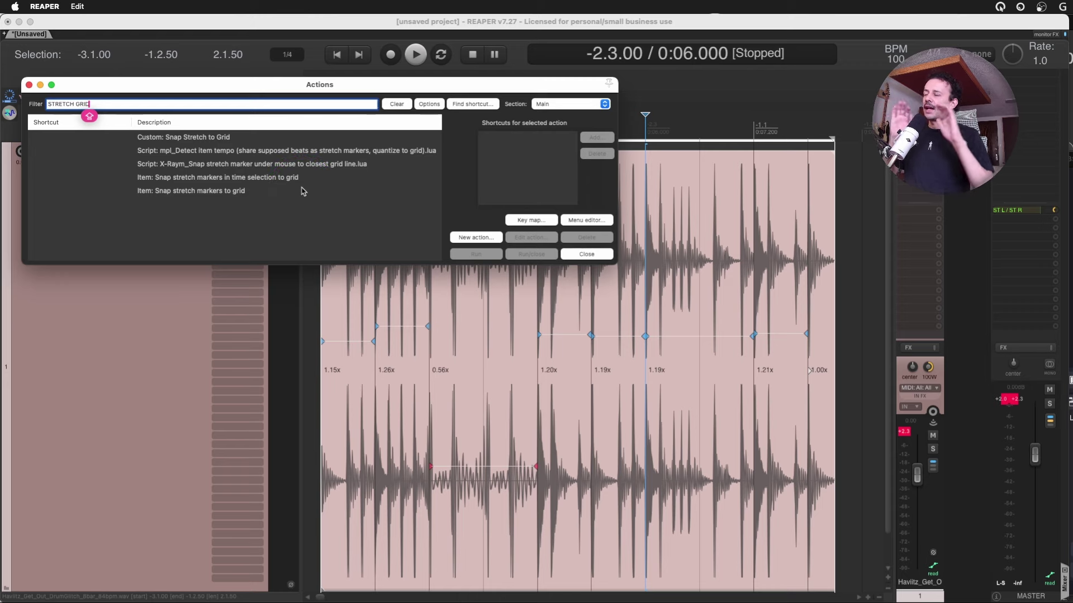
# Set the time selection over the drum loop from -2.2.00 to -1.2.00 and place the edit cursor at -2.4.00
pyautogui.click(866, 124)
pyautogui.moveTo(867, 124); pyautogui.dragTo(757, 120)
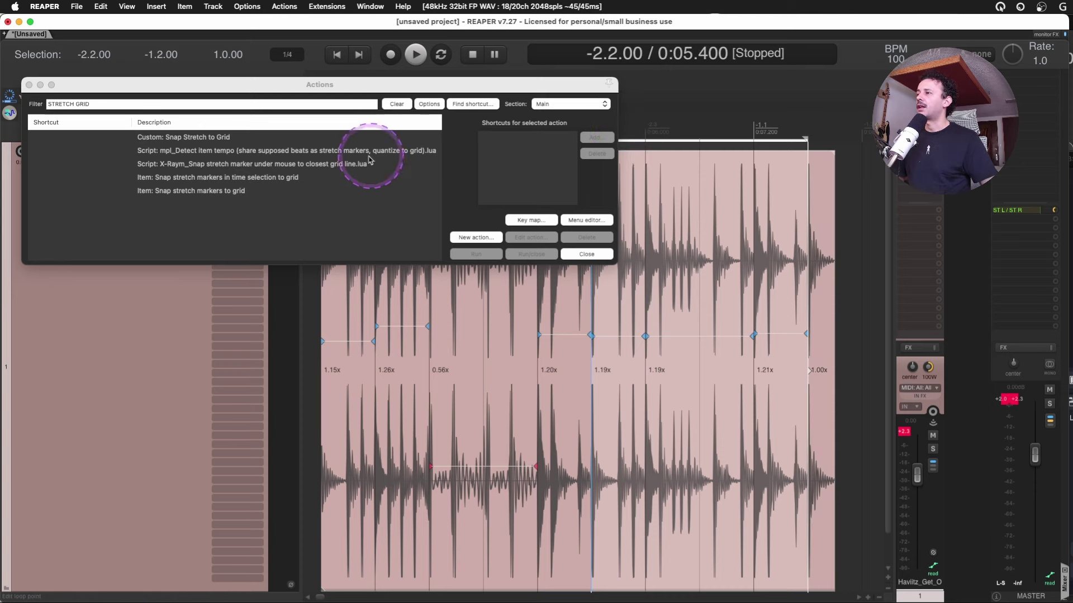
pyautogui.click(761, 203)
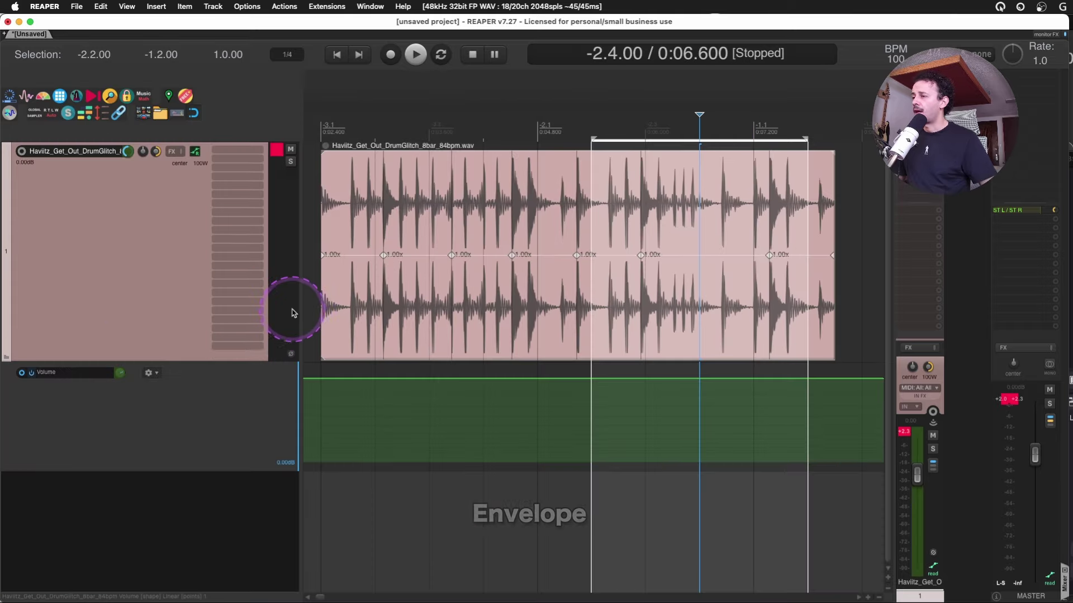
# Set the time selection to the whole drum loop, -3.1.00 to -1.2.50, and select the track's Volume envelope
pyautogui.moveTo(313, 311); pyautogui.dragTo(845, 430)
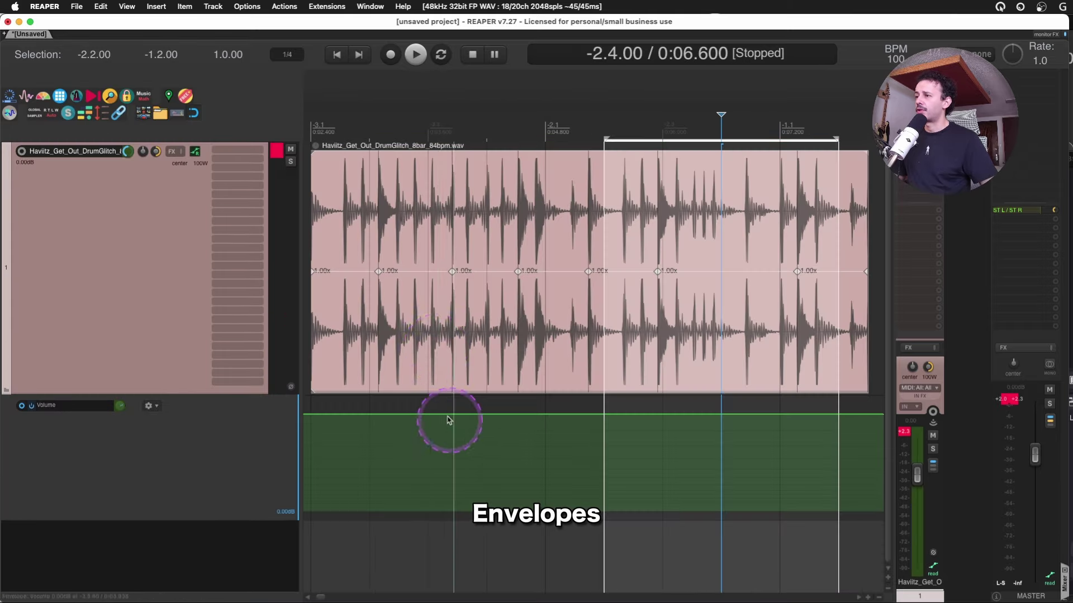
pyautogui.click(466, 204)
pyautogui.click(216, 424)
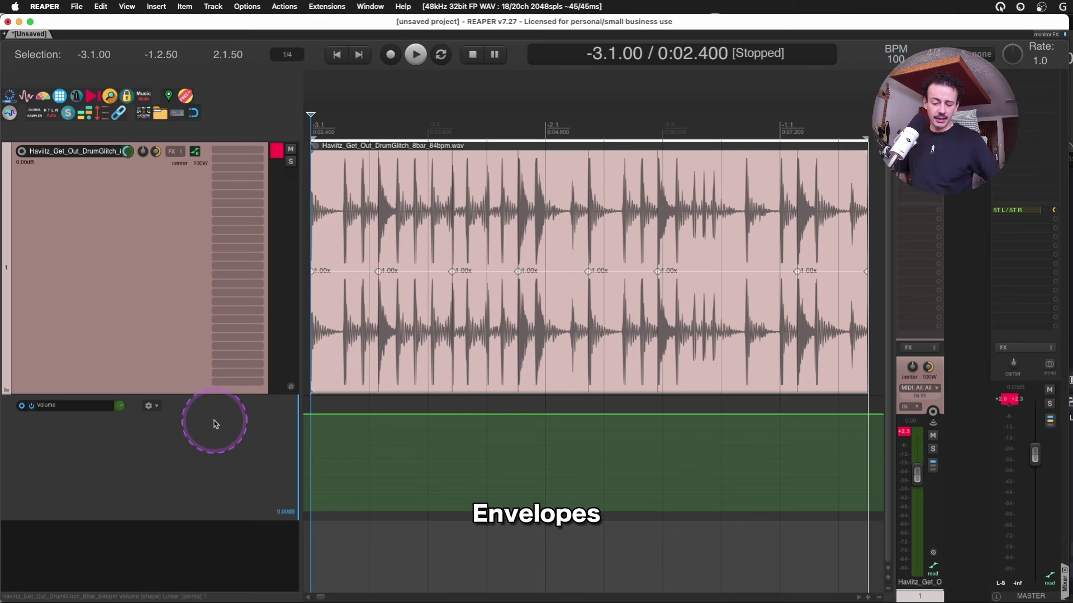
# Run the assigned envelope actions in turn to add points at the time selection edges of the Volume envelope, trying ramps and flat levels
pyautogui.press('1')
pyautogui.press('2')
pyautogui.press('3')
pyautogui.press('4')
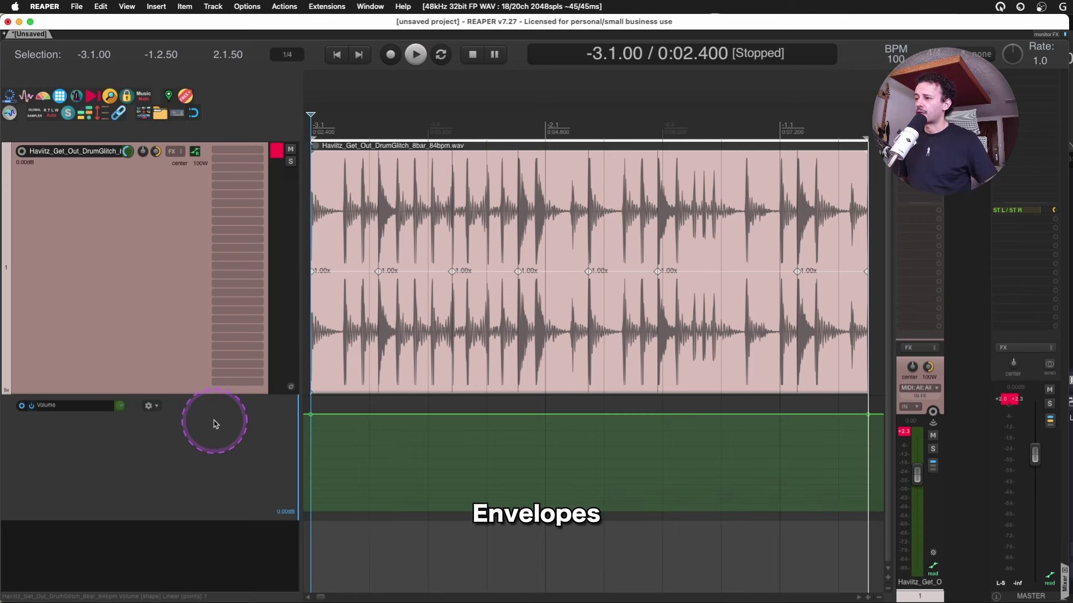
pyautogui.press('5')
pyautogui.press('1')
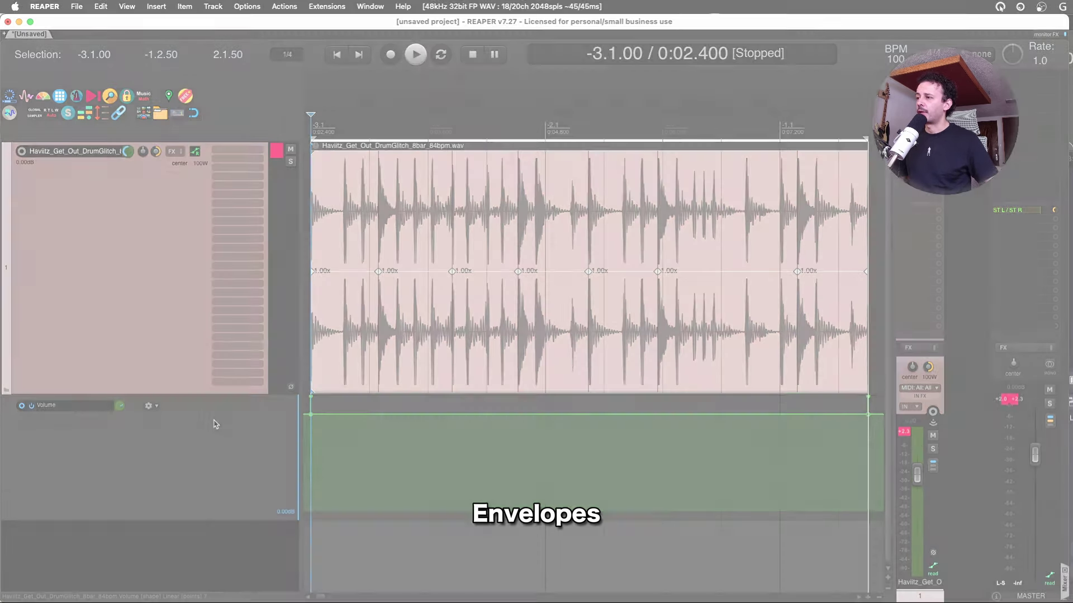
pyautogui.press('2')
pyautogui.press('3')
pyautogui.press('4')
pyautogui.press('5')
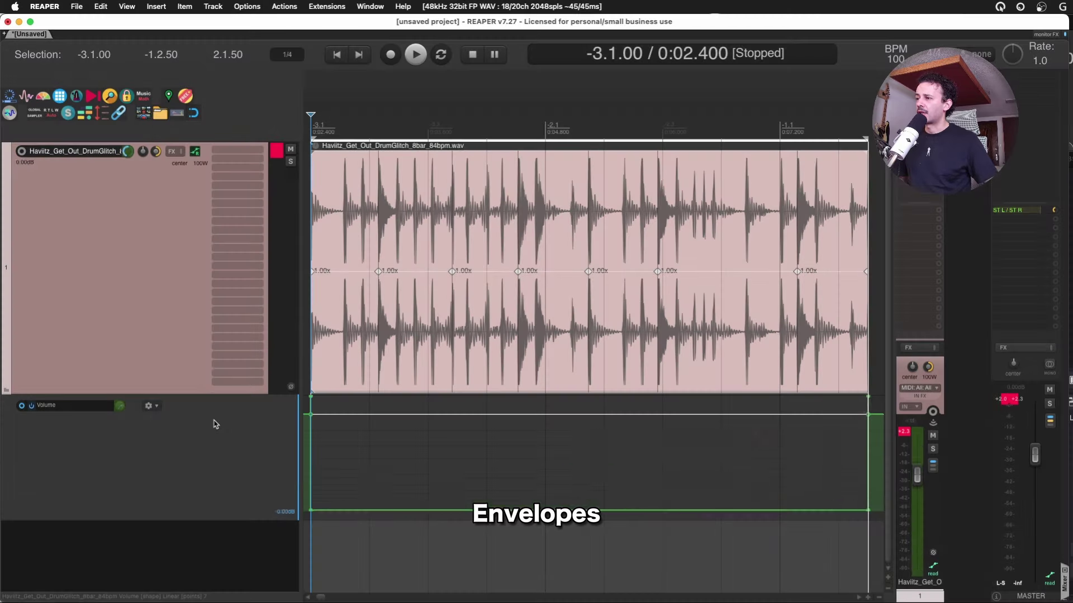
pyautogui.press('1')
pyautogui.press('5')
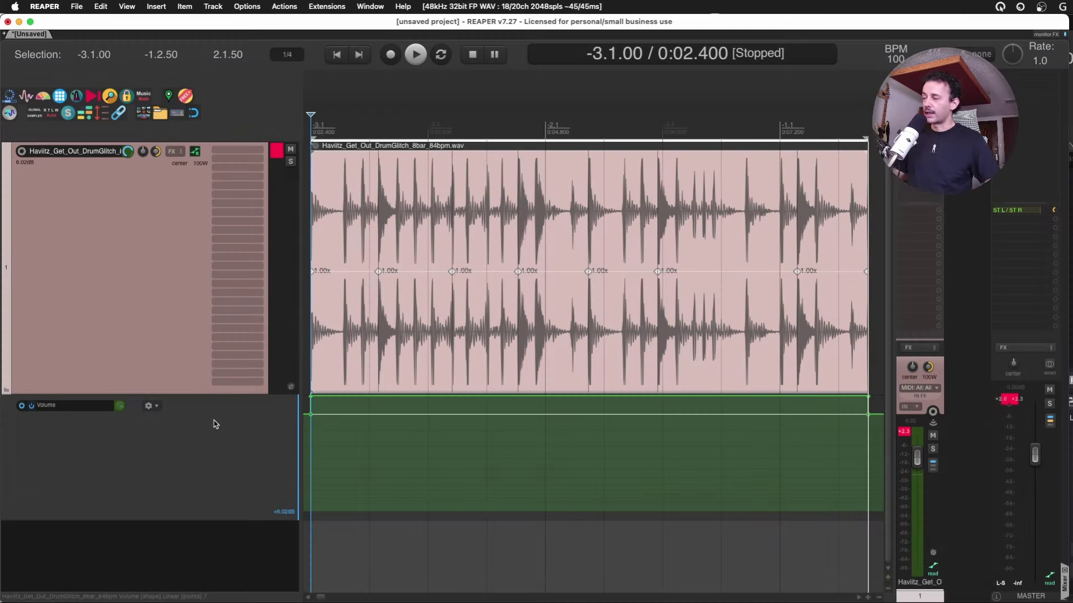
# Filter the actions by ENVELOPE MIN C and install all X-Raym packages matching Add envelope points at time selection MIN MIN
pyautogui.hotkey('shift', '/')
pyautogui.write('ENVELOPE MIN 0')
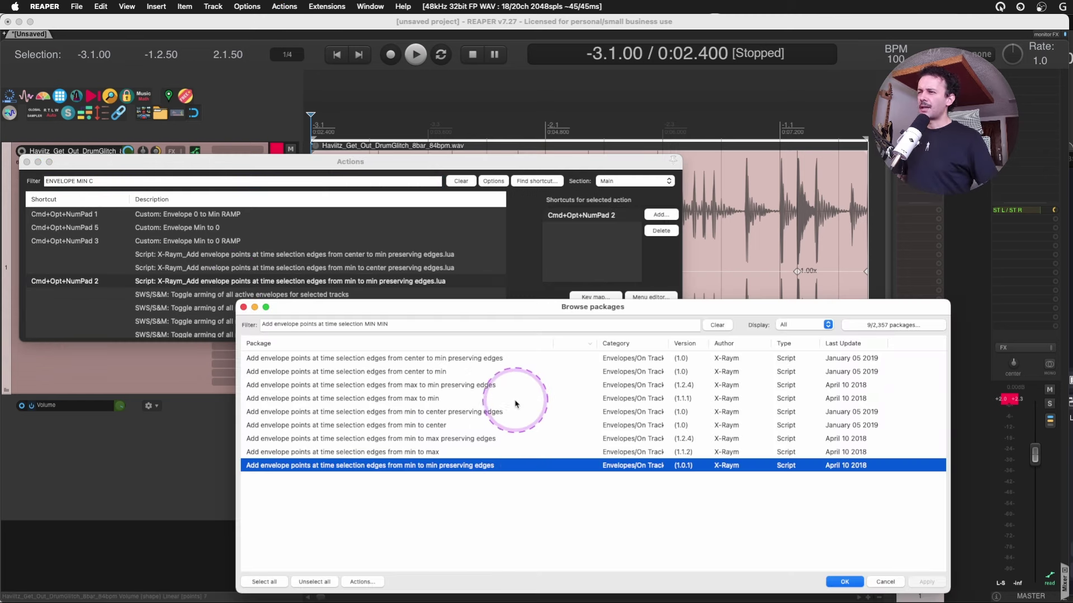
pyautogui.keyDown('shift'); pyautogui.click(514, 360); pyautogui.keyUp('shift')
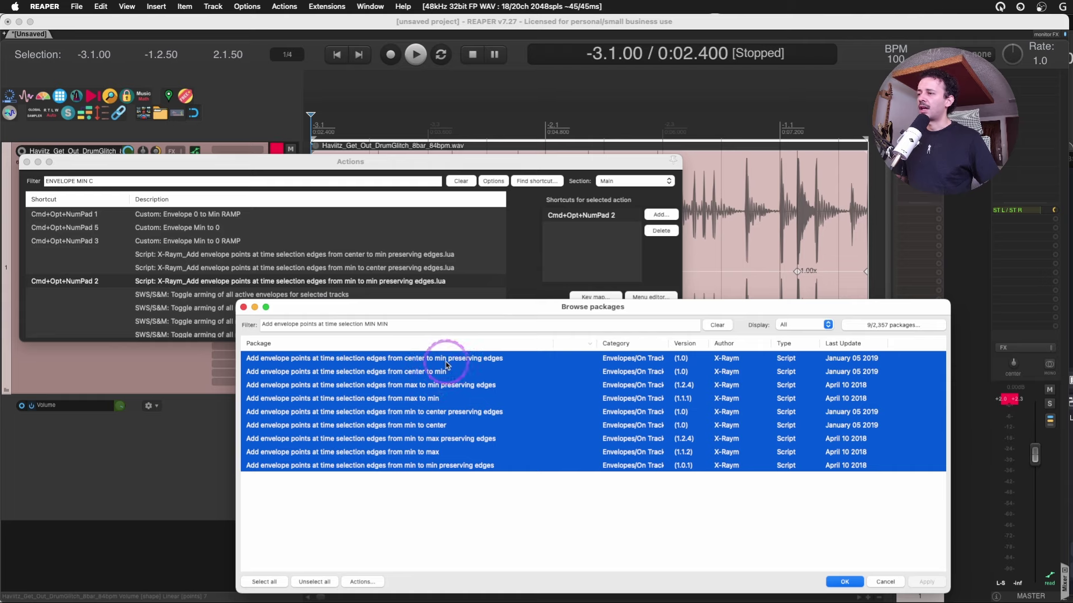
pyautogui.rightClick(445, 366)
pyautogui.click(453, 369)
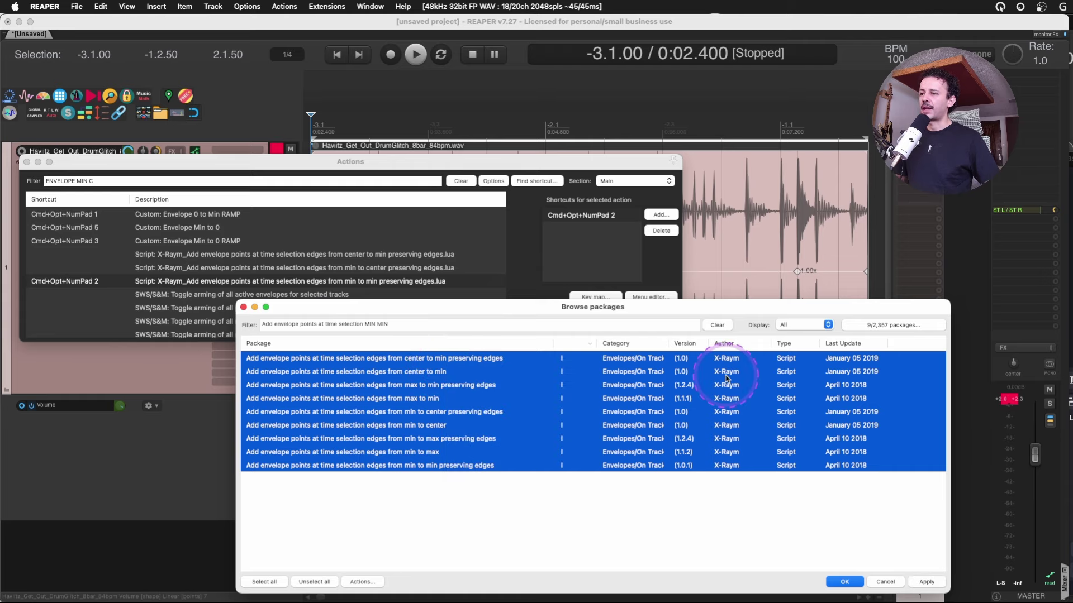
pyautogui.click(844, 581)
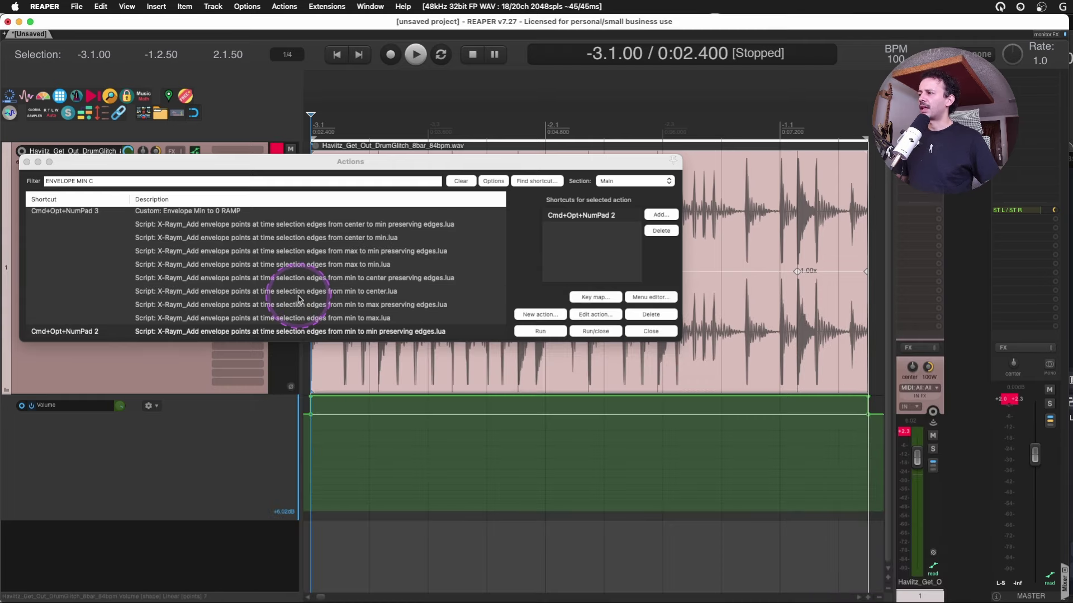
# Review the installed envelope-point scripts and apply a ramp from 0 dB to minimum across the time selection on the Volume envelope
pyautogui.scroll(-4, 282, 297)
pyautogui.scroll(3, 283, 297)
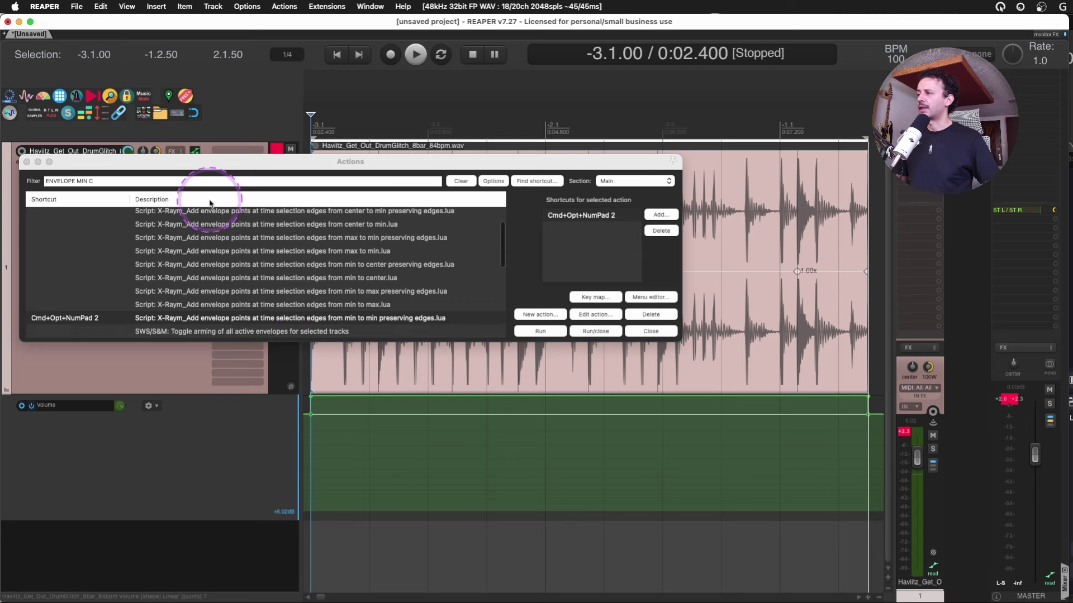
pyautogui.click(162, 445)
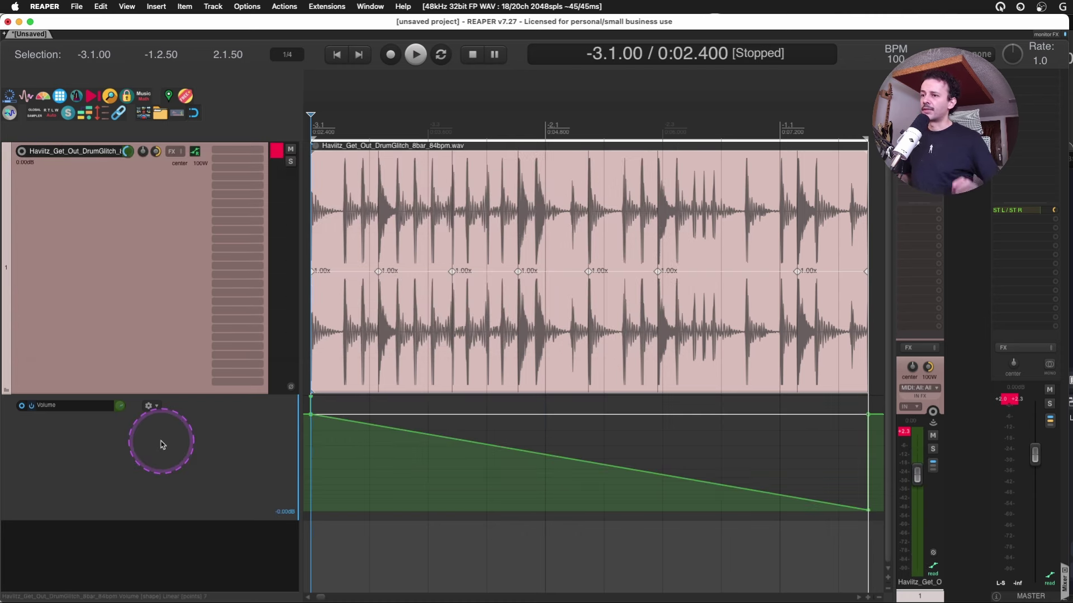
# Switch to the Mapping Out a Song Production project, exclusively solo the ESTRUCTURA MIDI CLIP and quemerescateunsuicida tracks in turn, and clear the solo
pyautogui.click(146, 35)
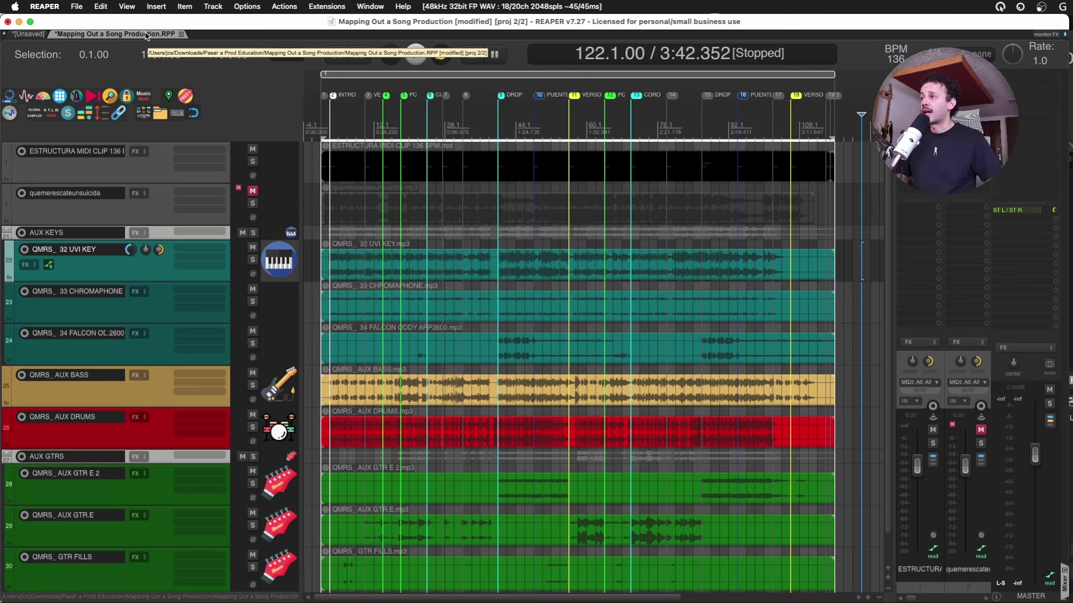
pyautogui.click(120, 176)
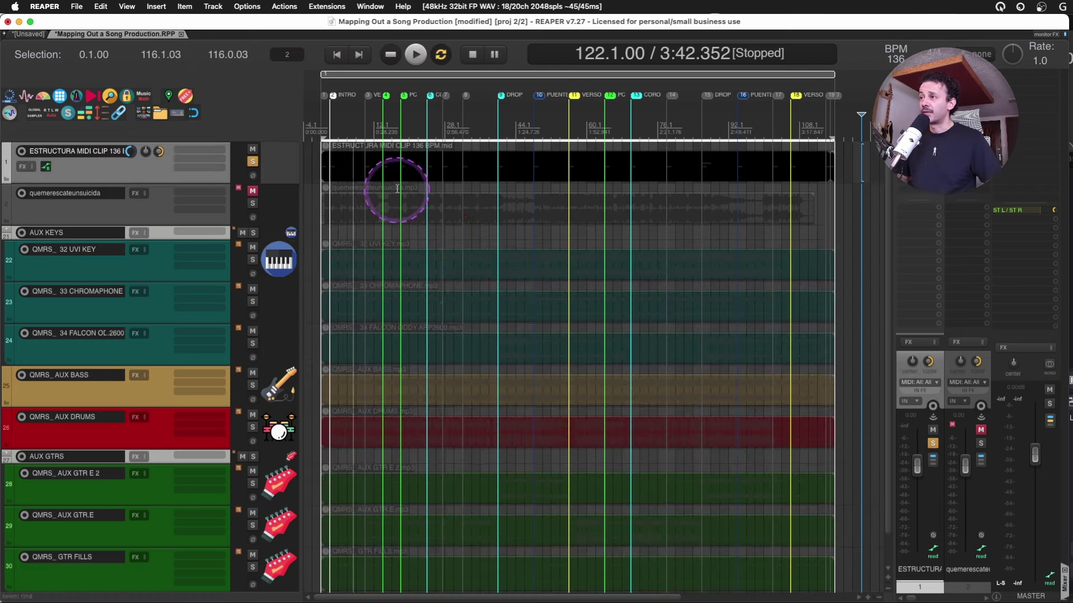
pyautogui.click(109, 214)
pyautogui.press('F6')
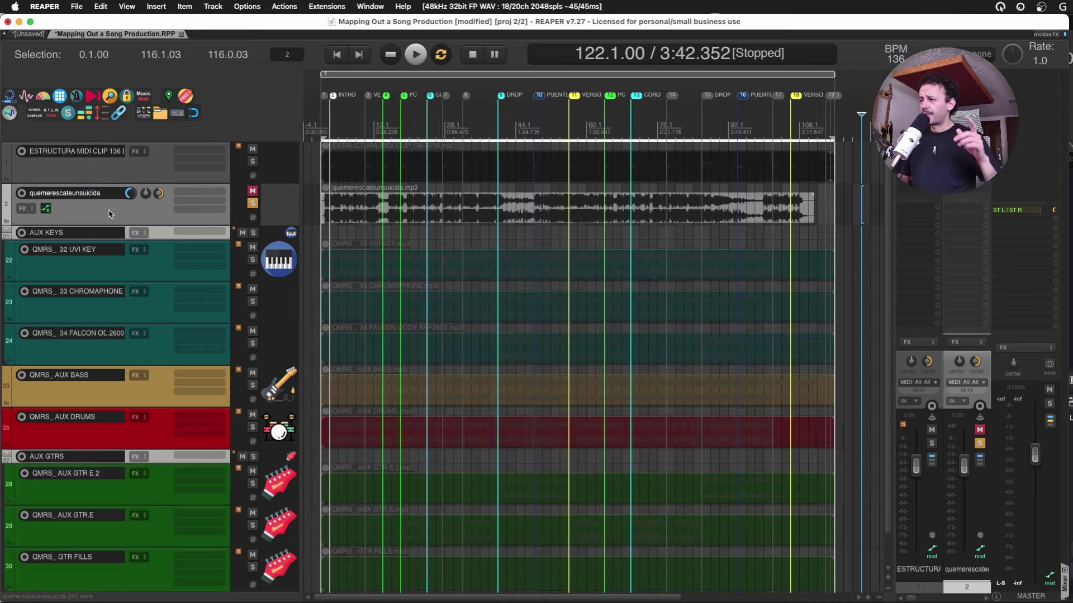
pyautogui.press('F6')
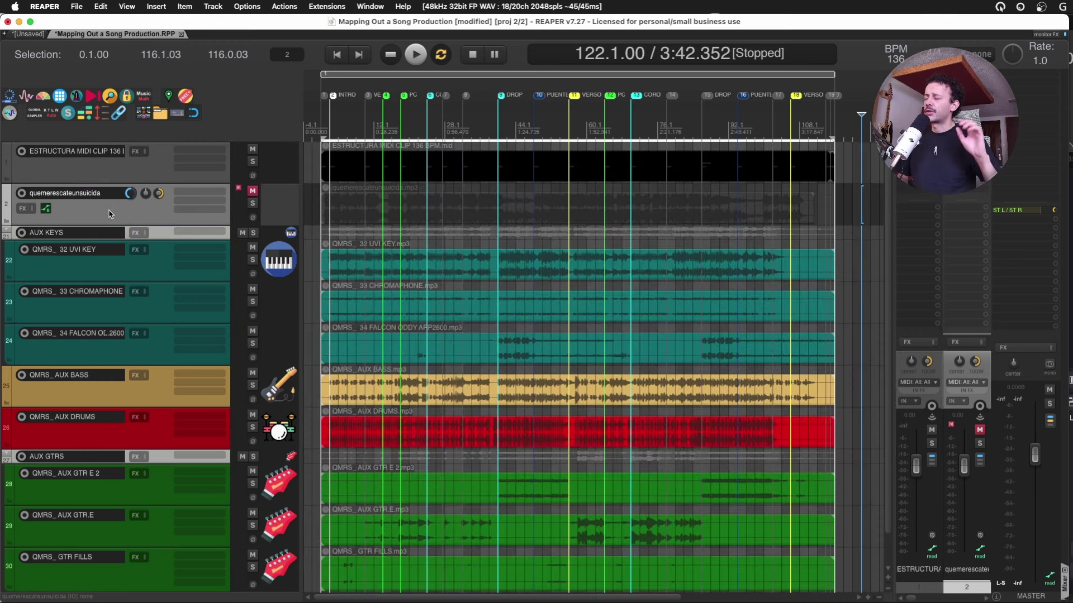